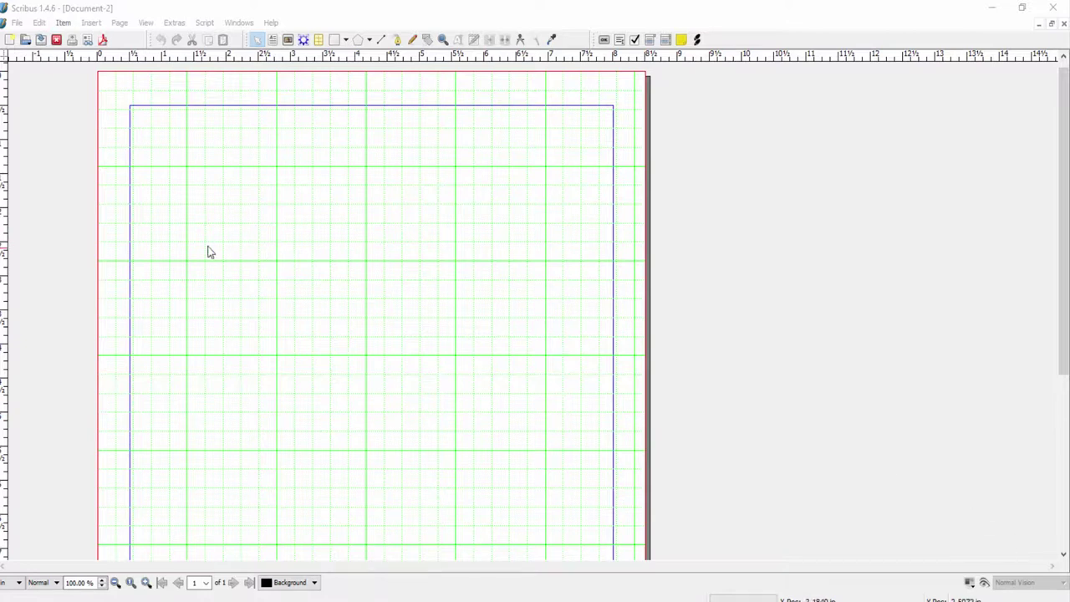
Step: Open the Style Manager from the Edit menu
{"action": "left_click", "coordinate": [38, 23]}
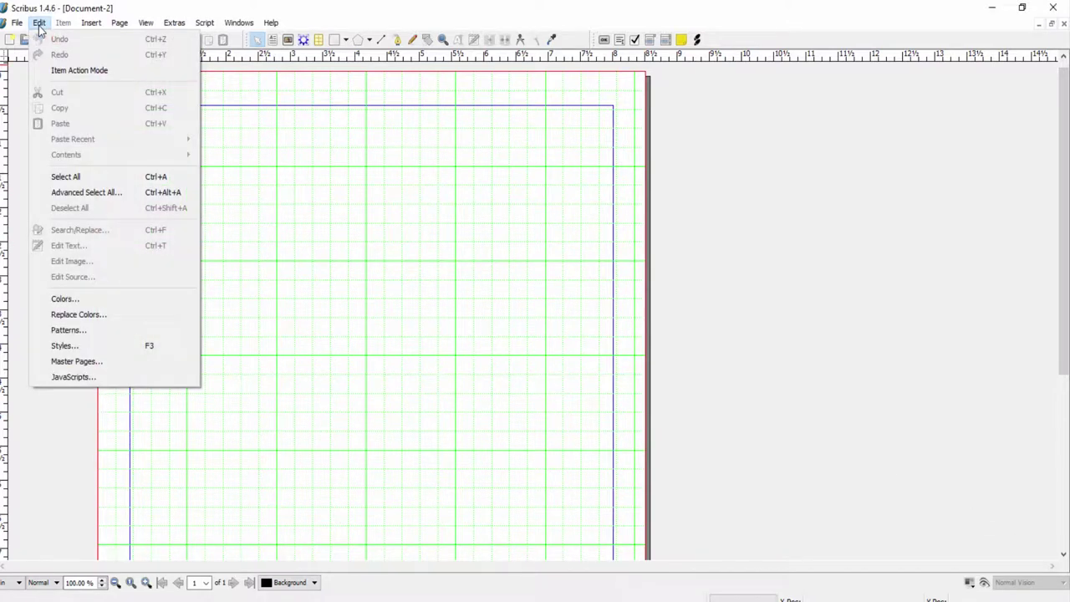
{"action": "left_click", "coordinate": [65, 346]}
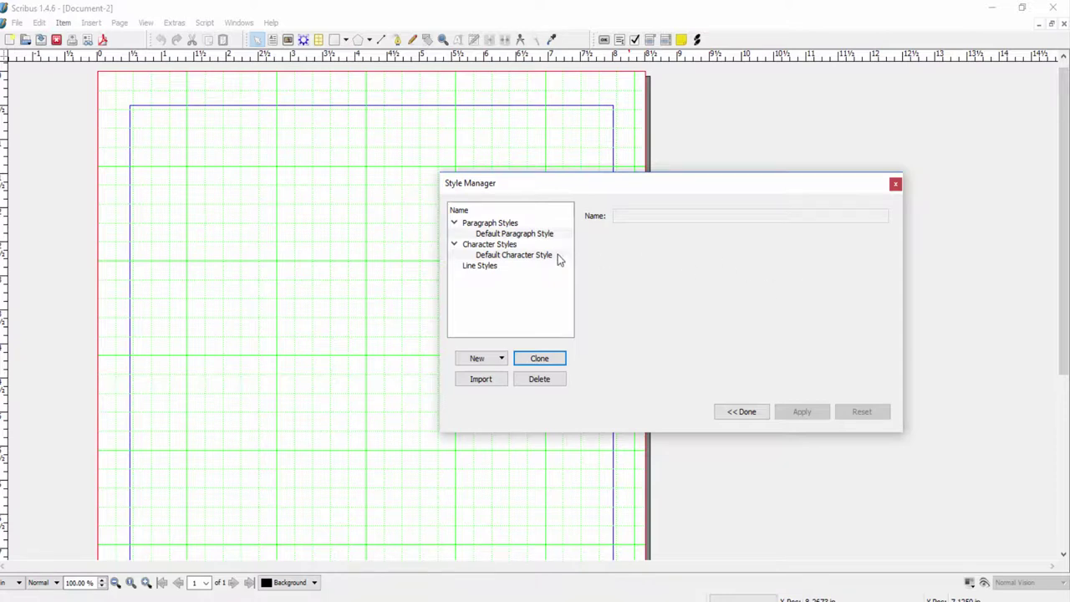
Step: Under Paragraph Styles, add a new paragraph style, which appears as New Style
{"action": "left_click", "coordinate": [515, 224]}
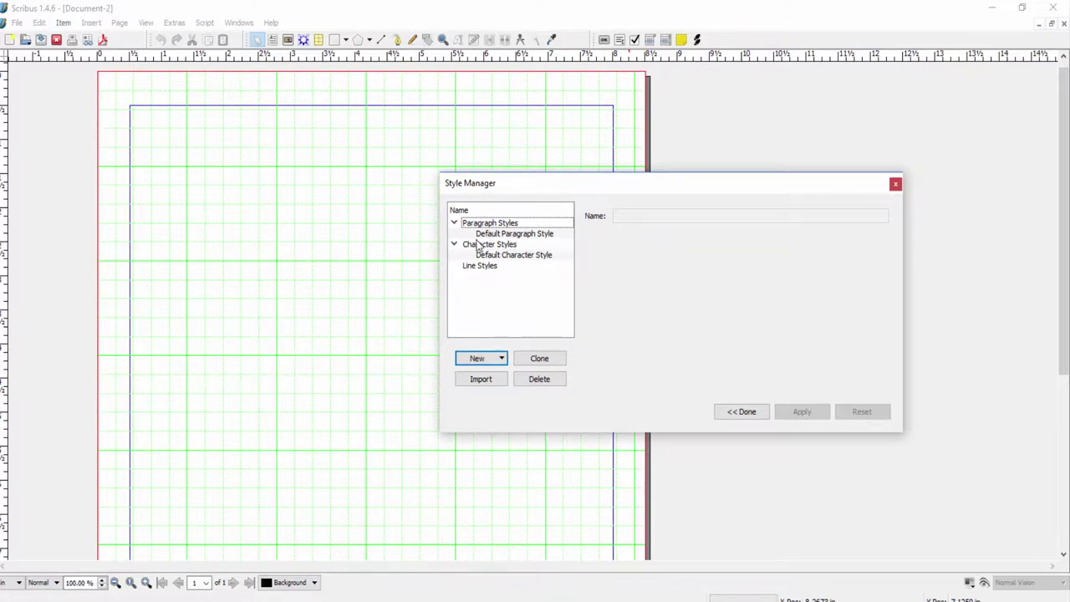
{"action": "left_click", "coordinate": [481, 359]}
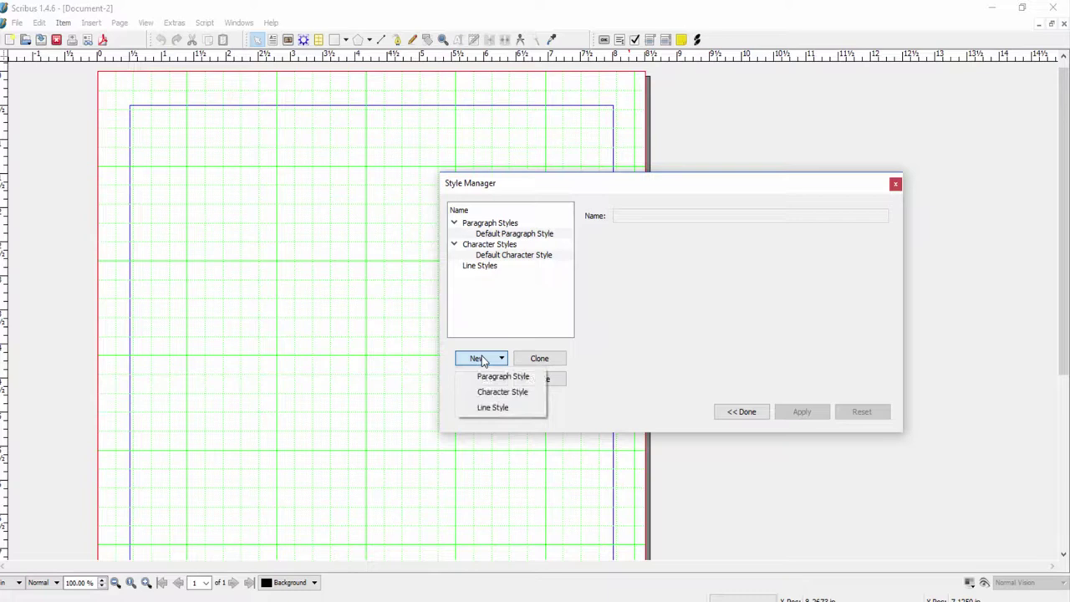
{"action": "left_click", "coordinate": [492, 376]}
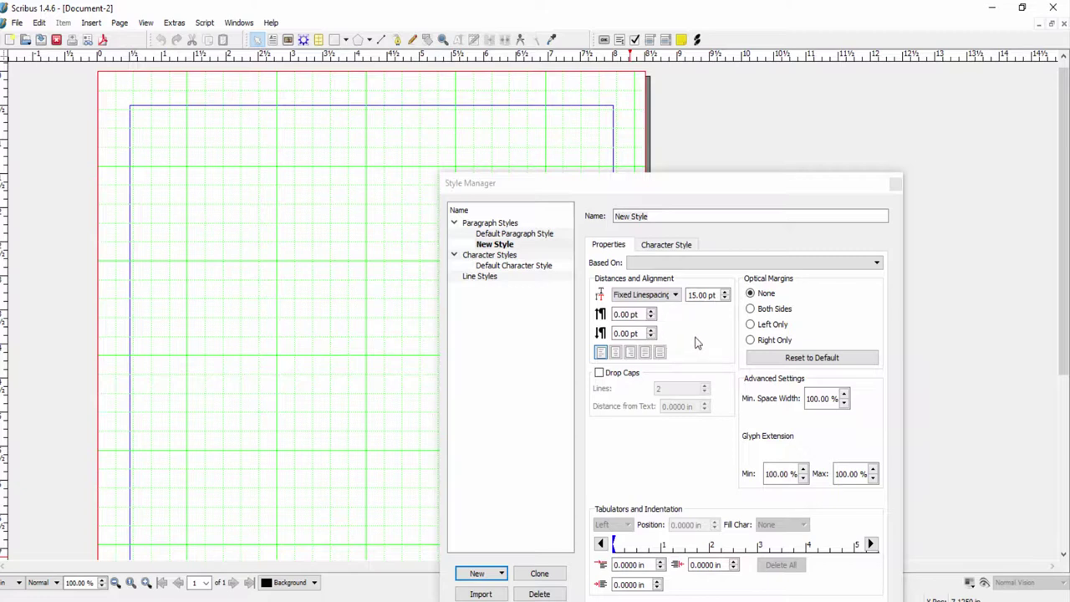
Step: Enable drop caps for New Style, spanning 2 lines
{"action": "left_click", "coordinate": [673, 333]}
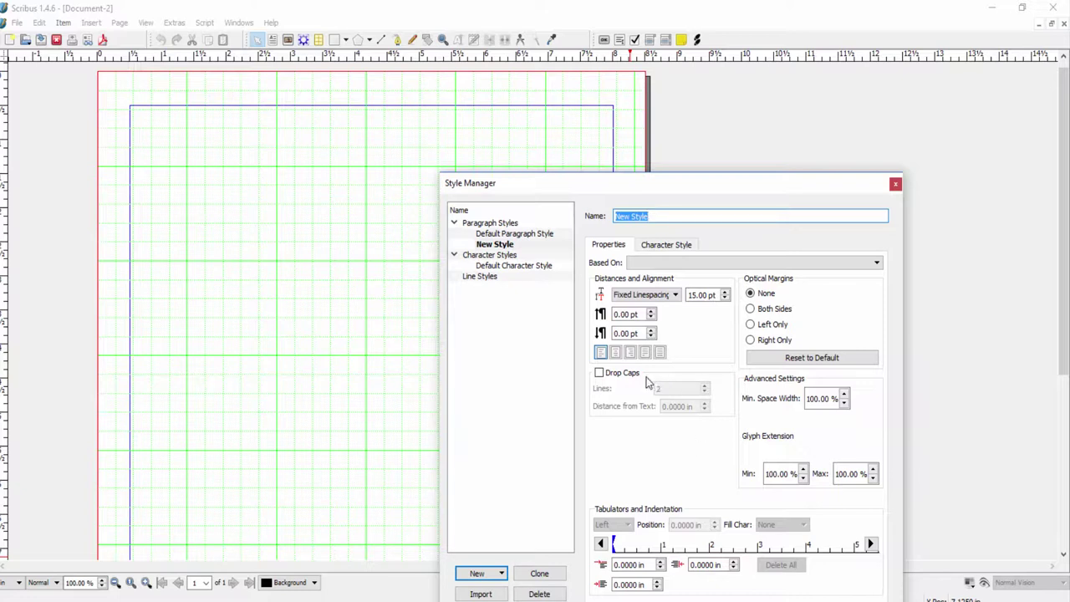
{"action": "left_click", "coordinate": [599, 373]}
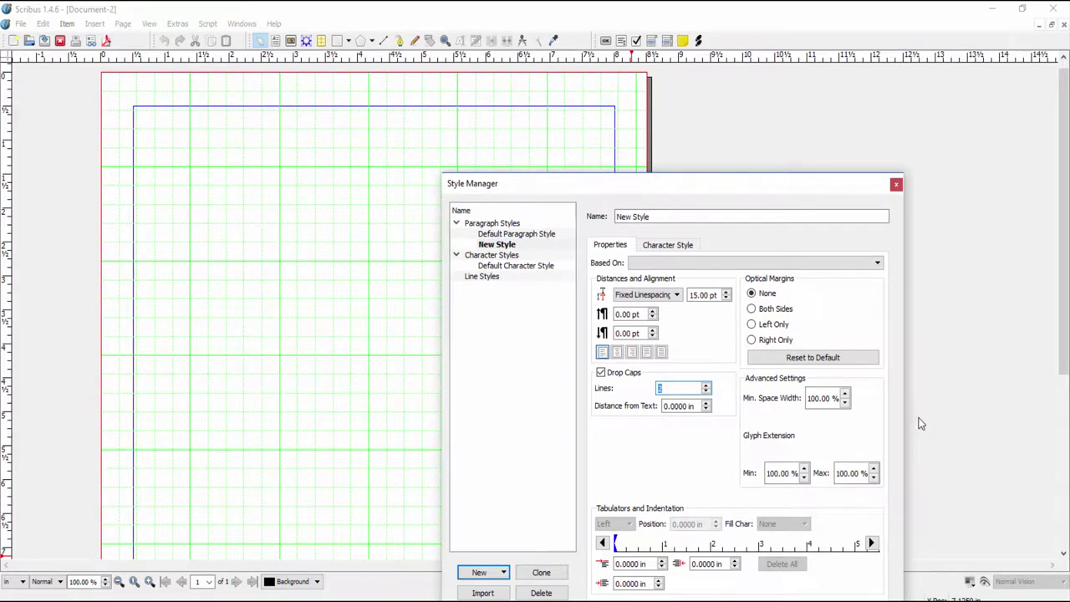
Step: Set New Style's space above and below paragraphs to 2 pt
{"action": "left_click", "coordinate": [652, 313]}
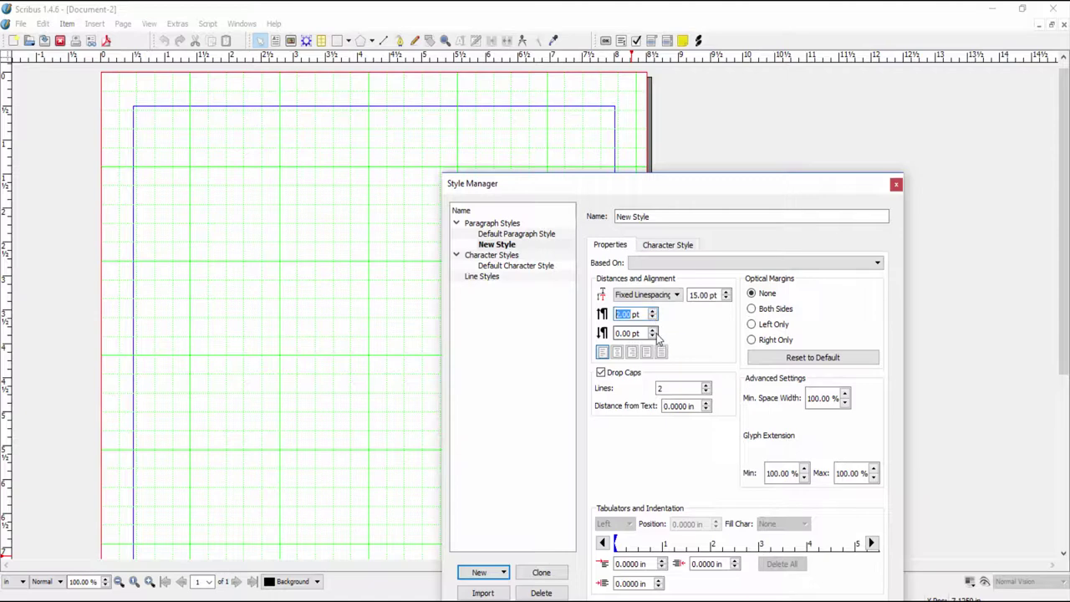
{"action": "left_click", "coordinate": [656, 334]}
{"action": "left_click", "coordinate": [653, 331]}
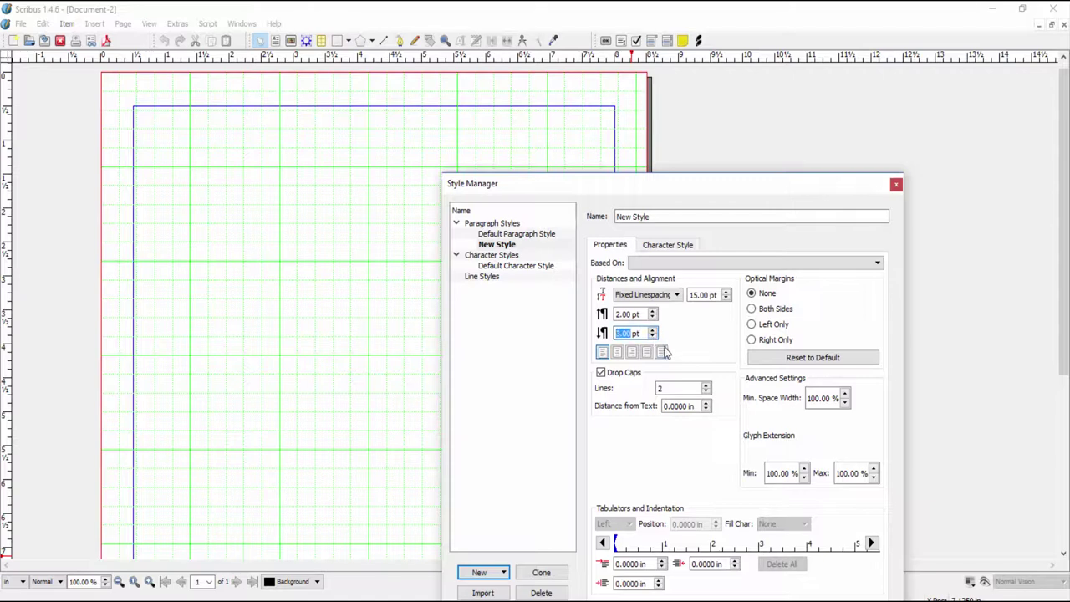
{"action": "left_click", "coordinate": [653, 332]}
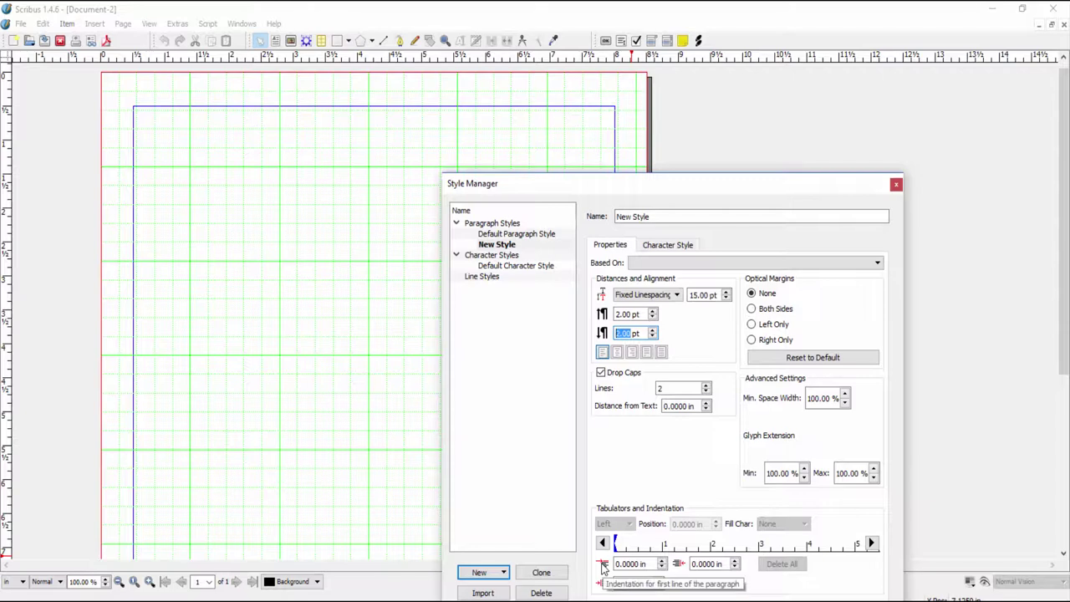
Step: Set a 0.5 in first-line indent and a 0.3 in drop-cap distance from text
{"action": "left_click", "coordinate": [661, 567]}
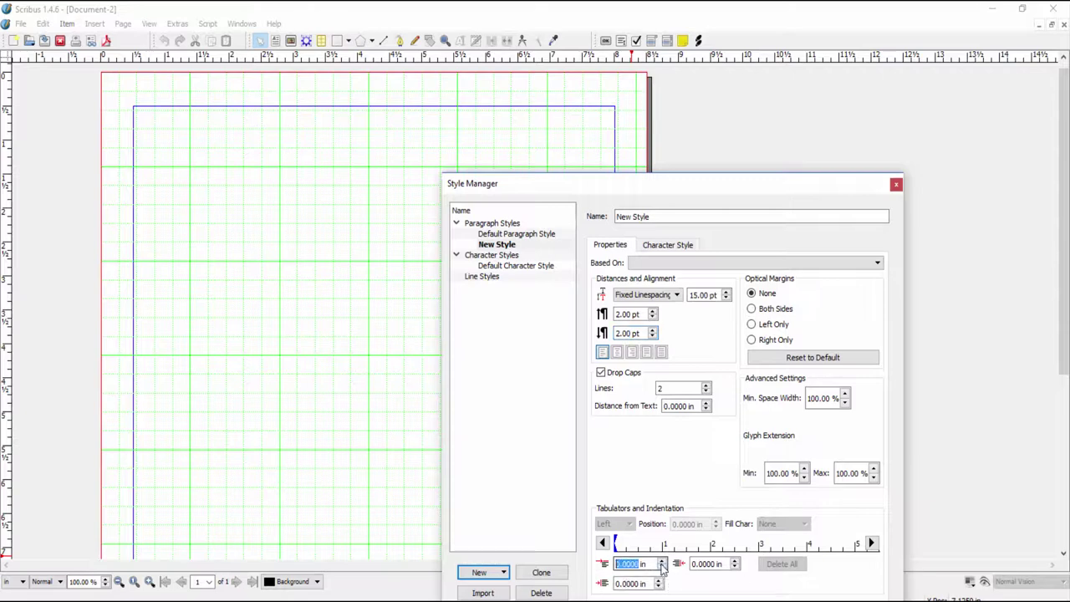
{"action": "left_click", "coordinate": [661, 563]}
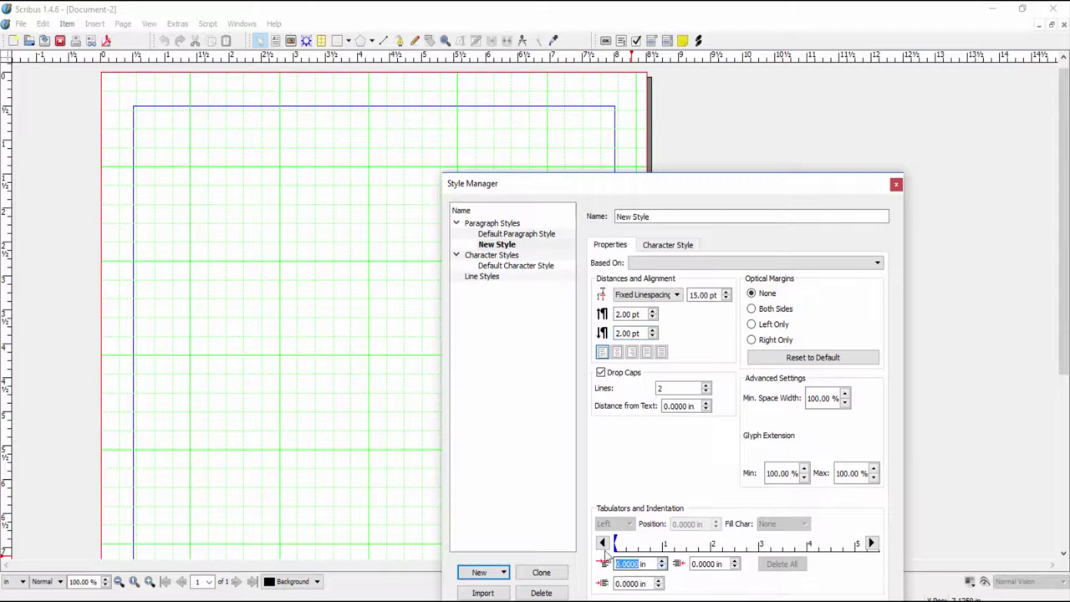
{"action": "left_click", "coordinate": [661, 568]}
{"action": "left_click", "coordinate": [627, 563]}
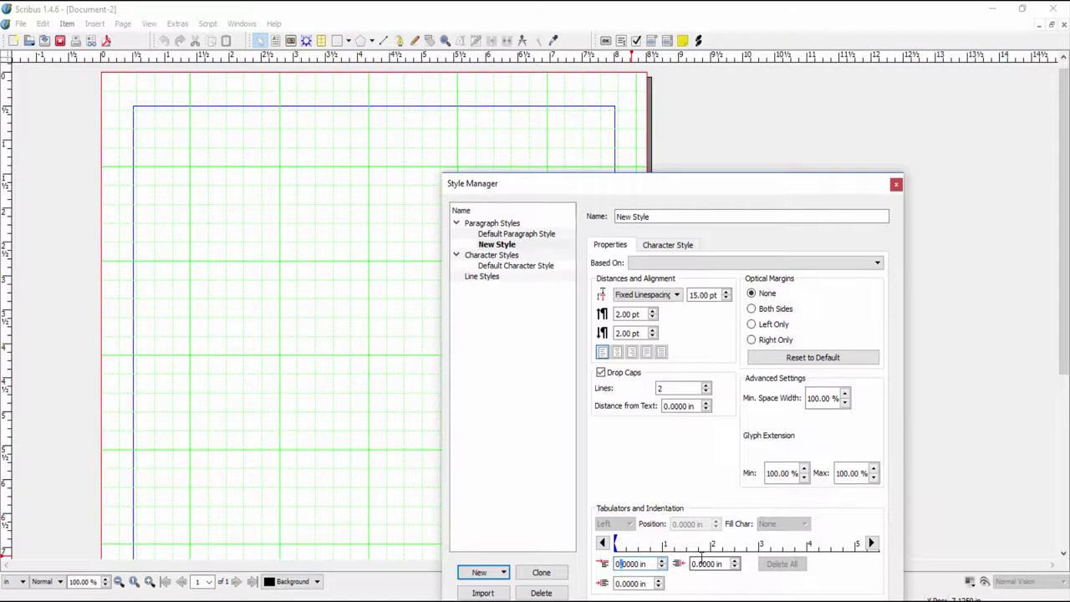
{"action": "type", "text": "5"}
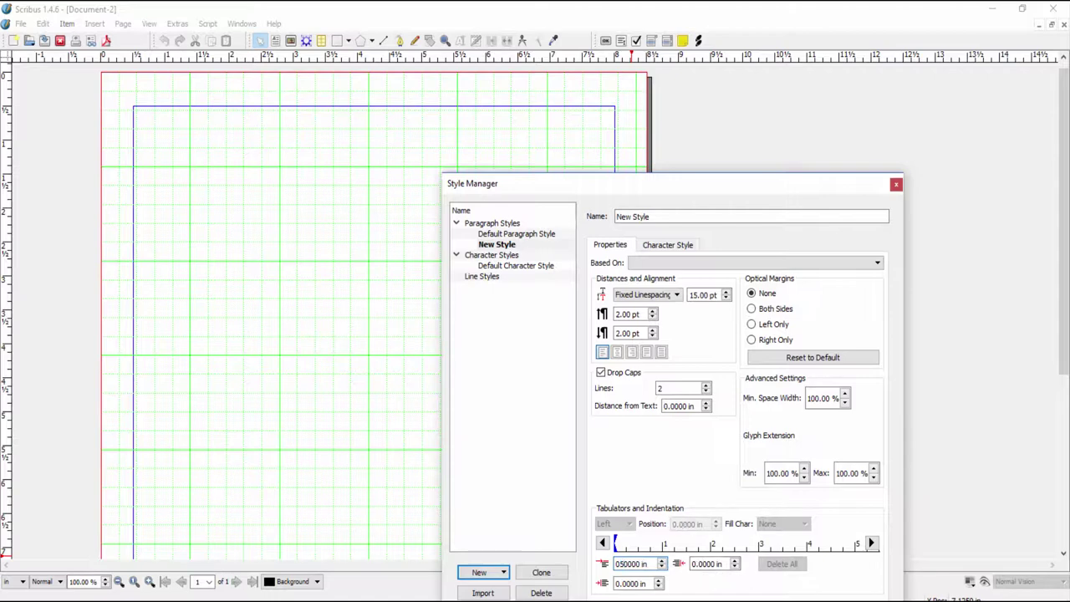
{"action": "left_click", "coordinate": [619, 565]}
{"action": "type", "text": "."}
{"action": "key", "text": "Return"}
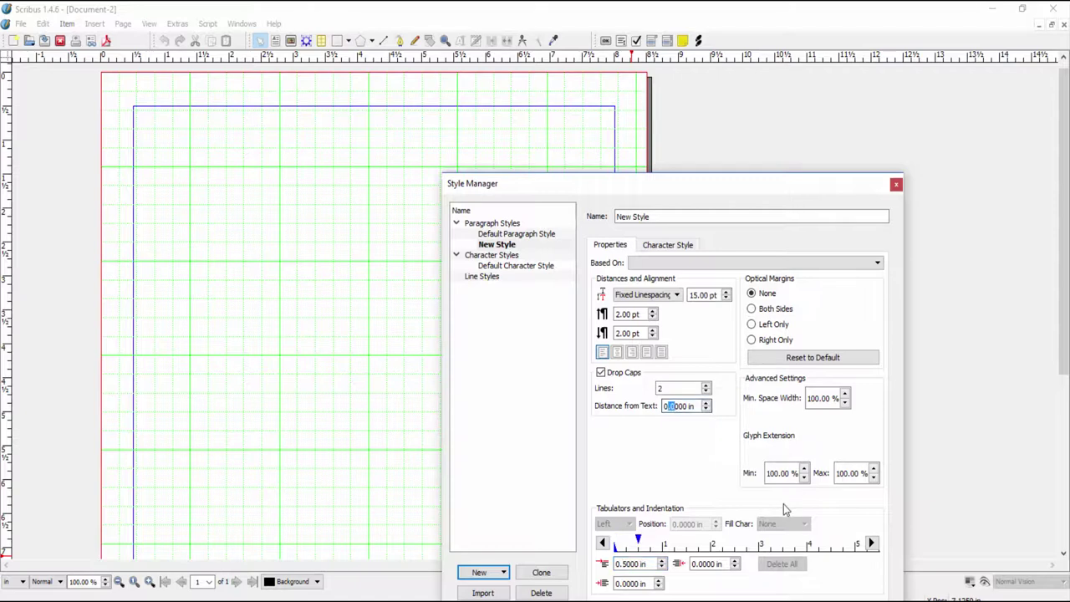
{"action": "type", "text": "3"}
Step: Rename the style to Indent Paragraph with Drop Caps, apply it, and close the Style Manager
{"action": "left_click_drag", "start_coordinate": [661, 217], "coordinate": [618, 217]}
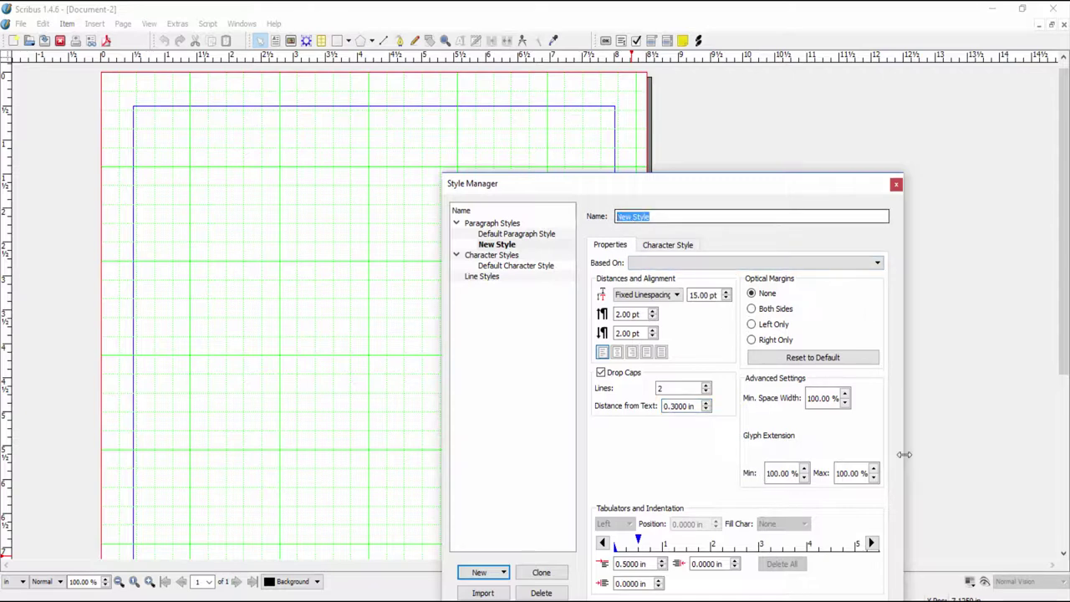
{"action": "type", "text": "Paragraph In"}
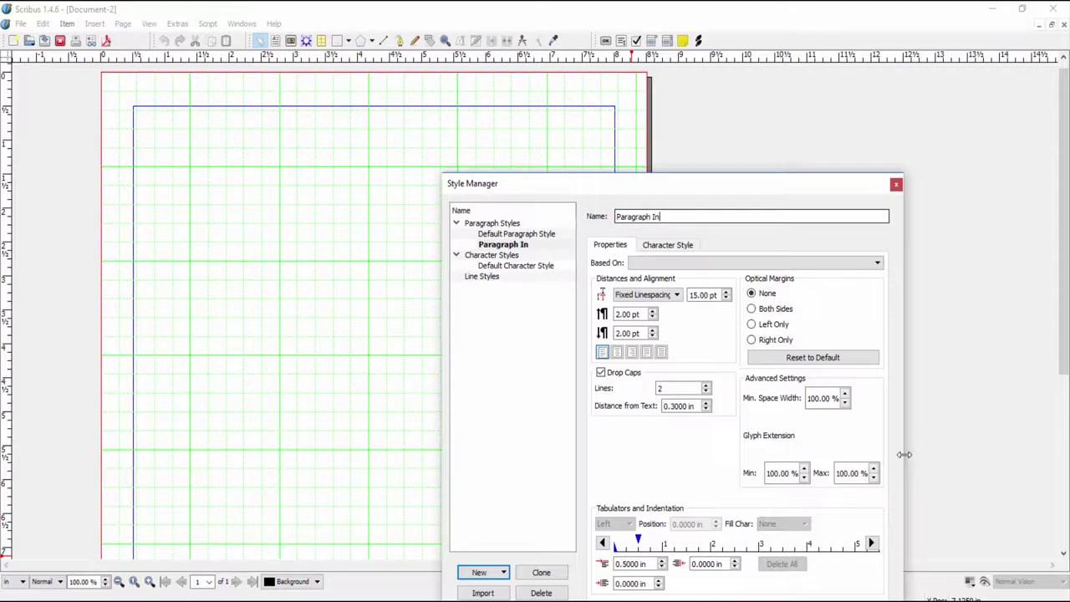
{"action": "type", "text": "dent with Drop Cap"}
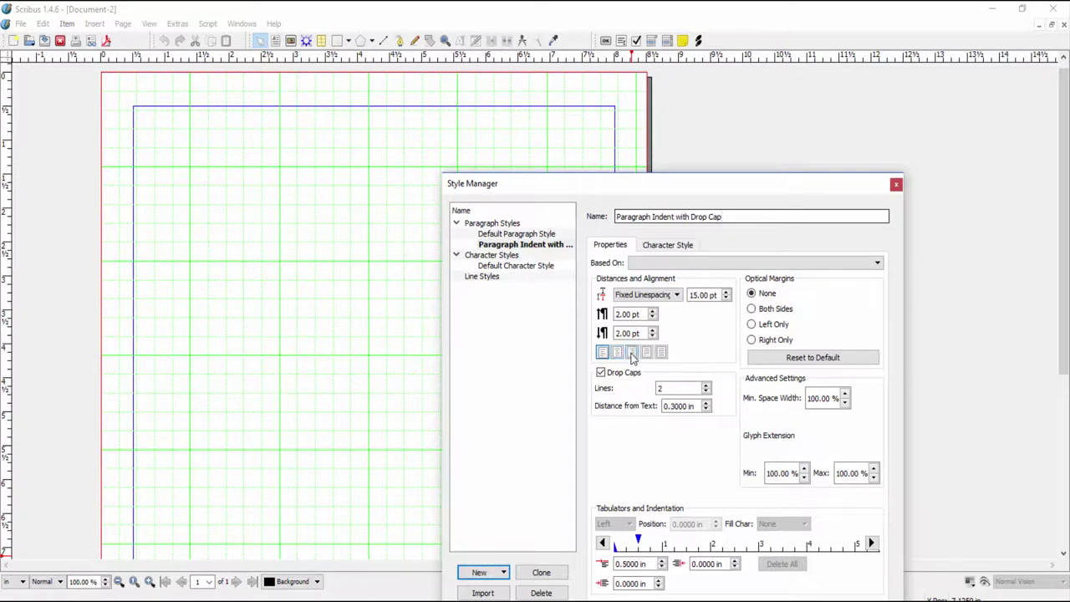
{"action": "key", "text": "alt+n"}
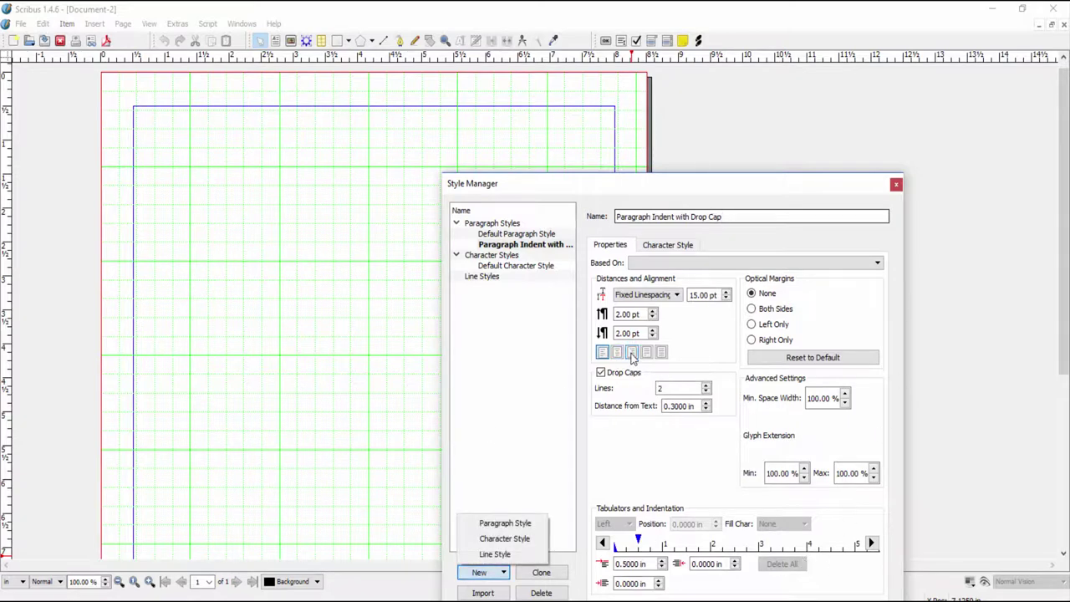
{"action": "left_click", "coordinate": [536, 520]}
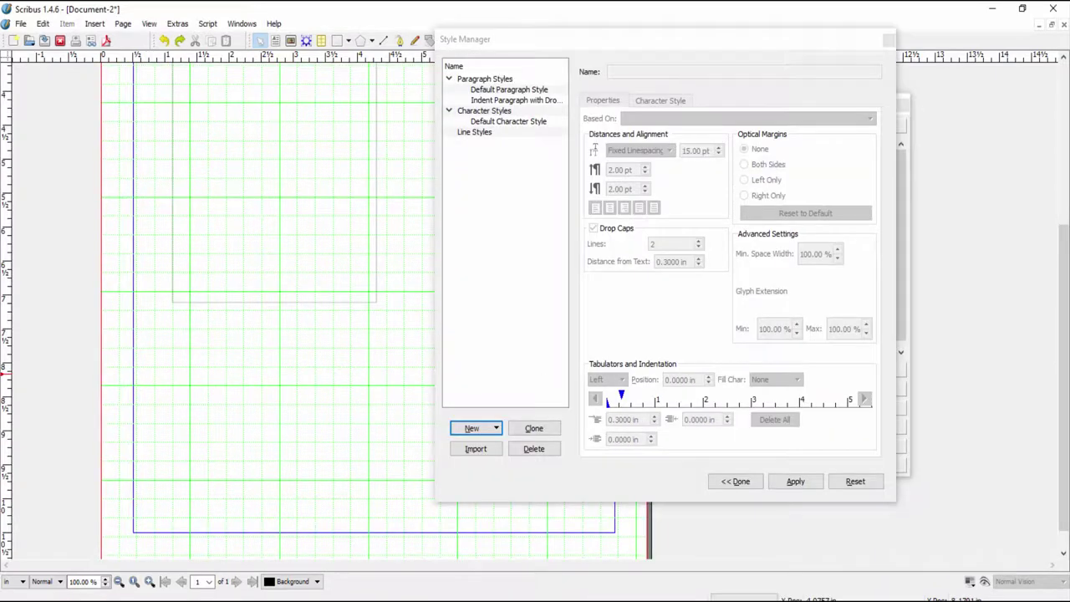
{"action": "left_click", "coordinate": [795, 481]}
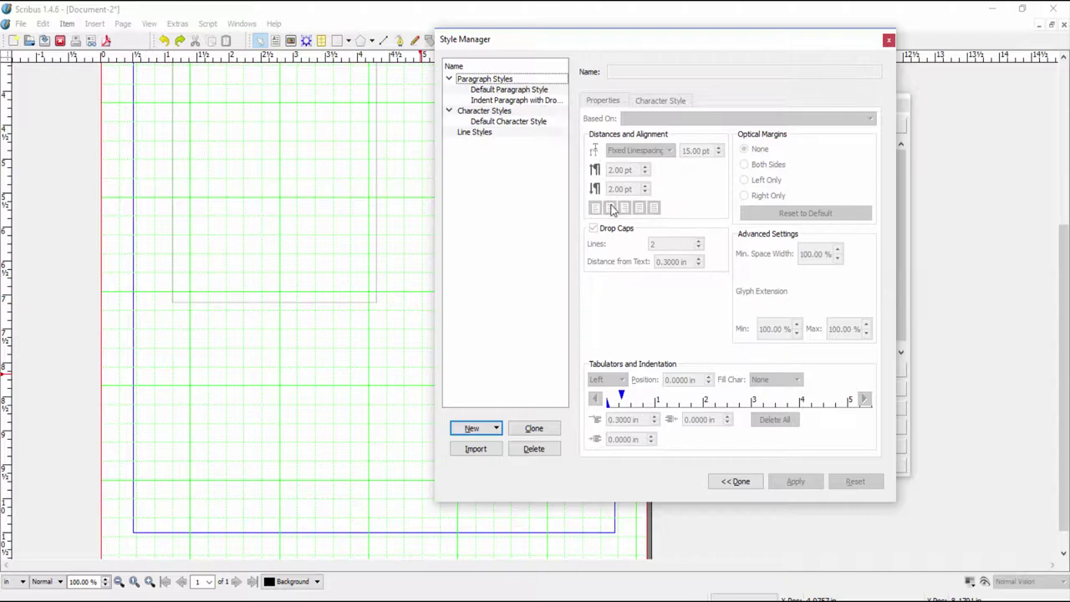
{"action": "key", "text": "Escape"}
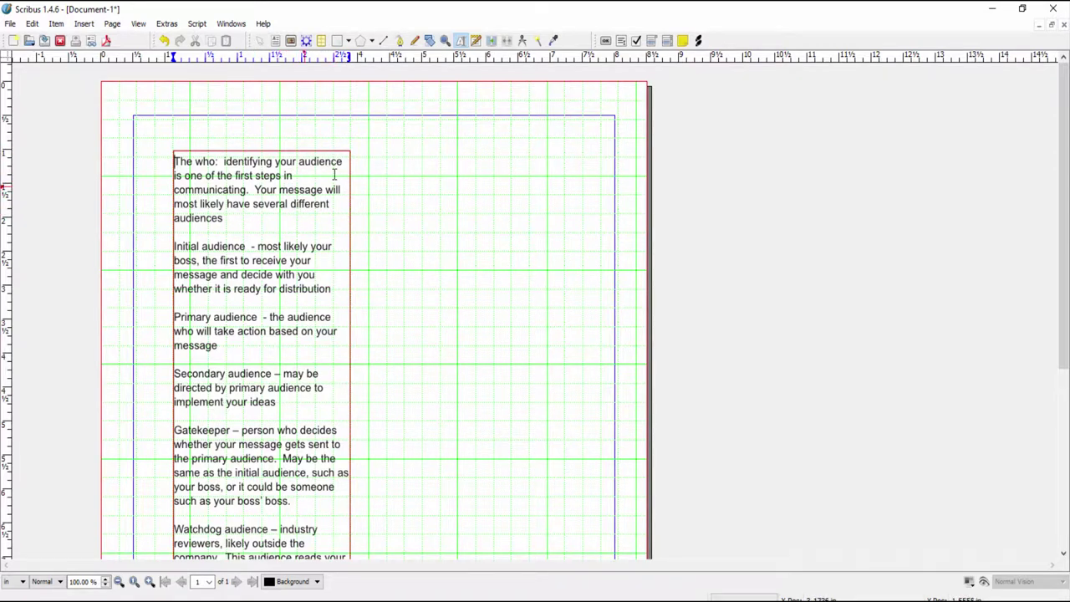
Step: Exit text editing so the audience-types text frame is selected as an object
{"action": "left_click", "coordinate": [235, 244]}
{"action": "right_click", "coordinate": [419, 224]}
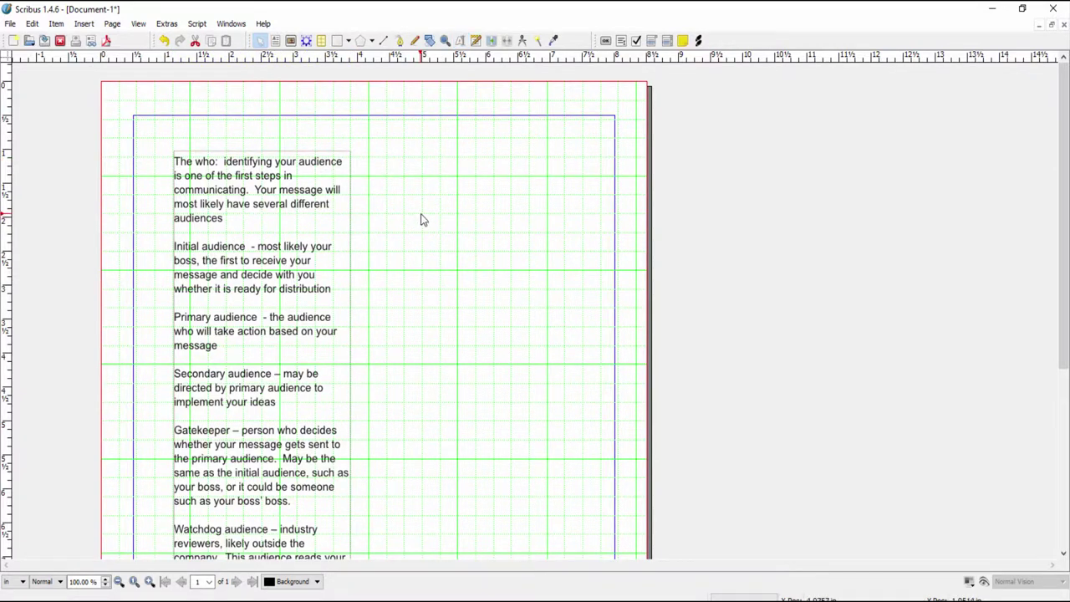
{"action": "key", "text": "Escape"}
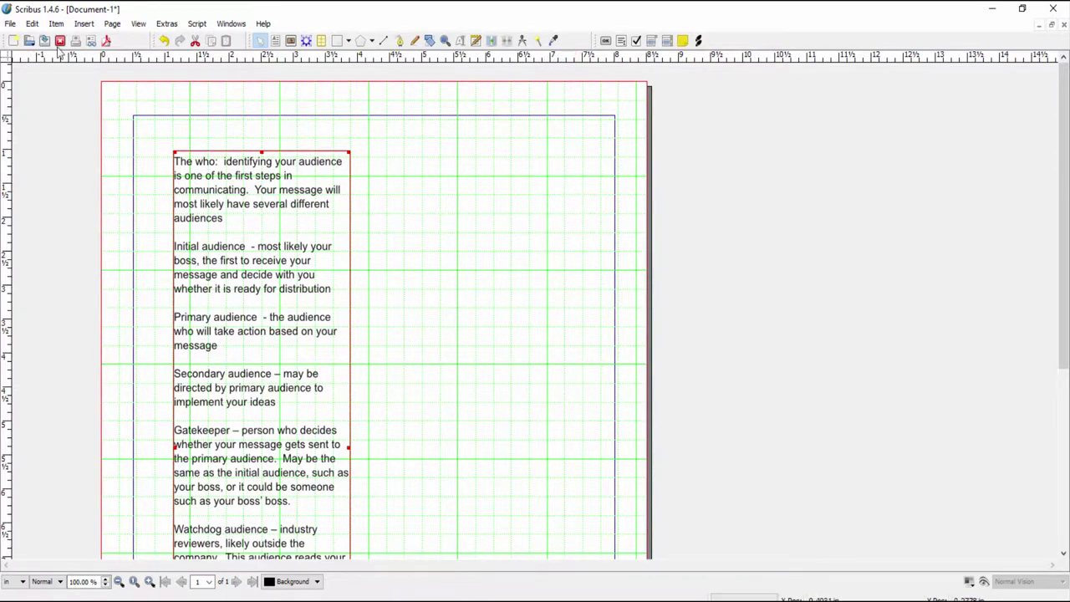
Step: In the frame's Properties Text settings, choose the Indent Paragraph with Drop Caps paragraph style
{"action": "right_click", "coordinate": [219, 260]}
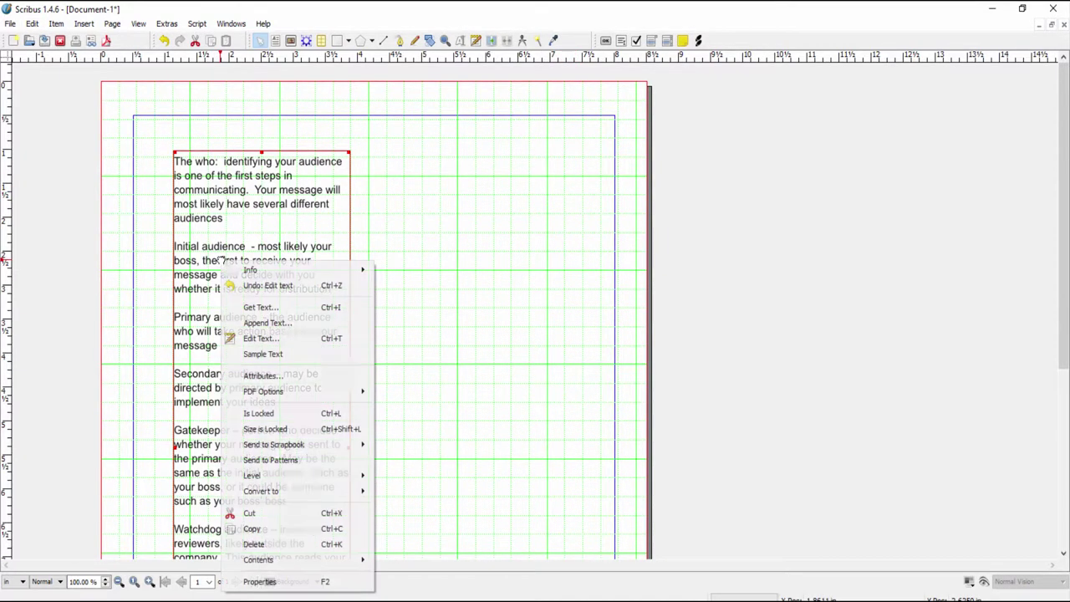
{"action": "left_click", "coordinate": [267, 581]}
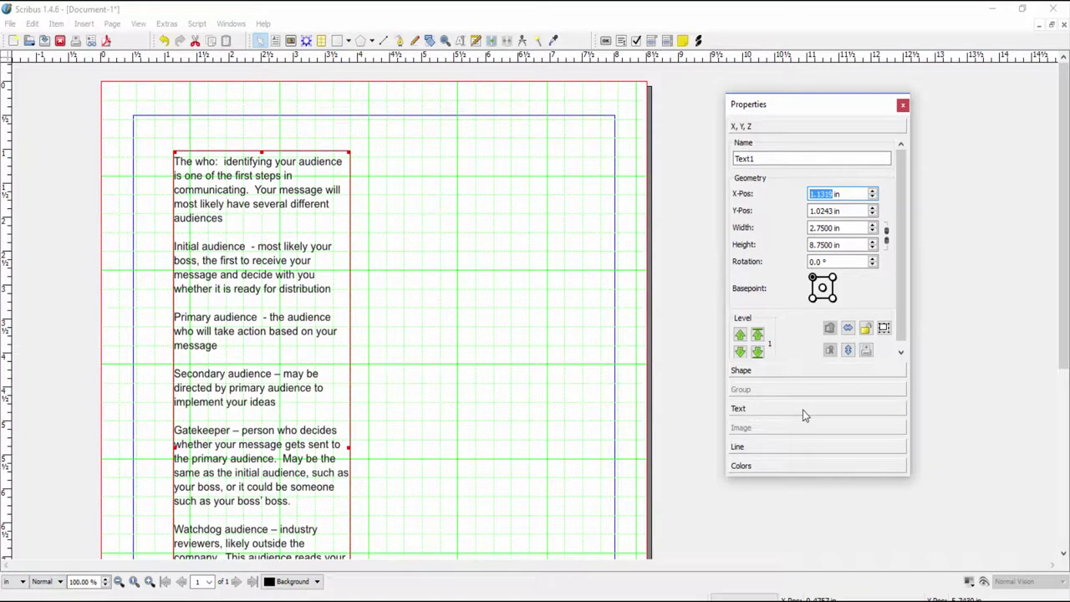
{"action": "left_click", "coordinate": [803, 410]}
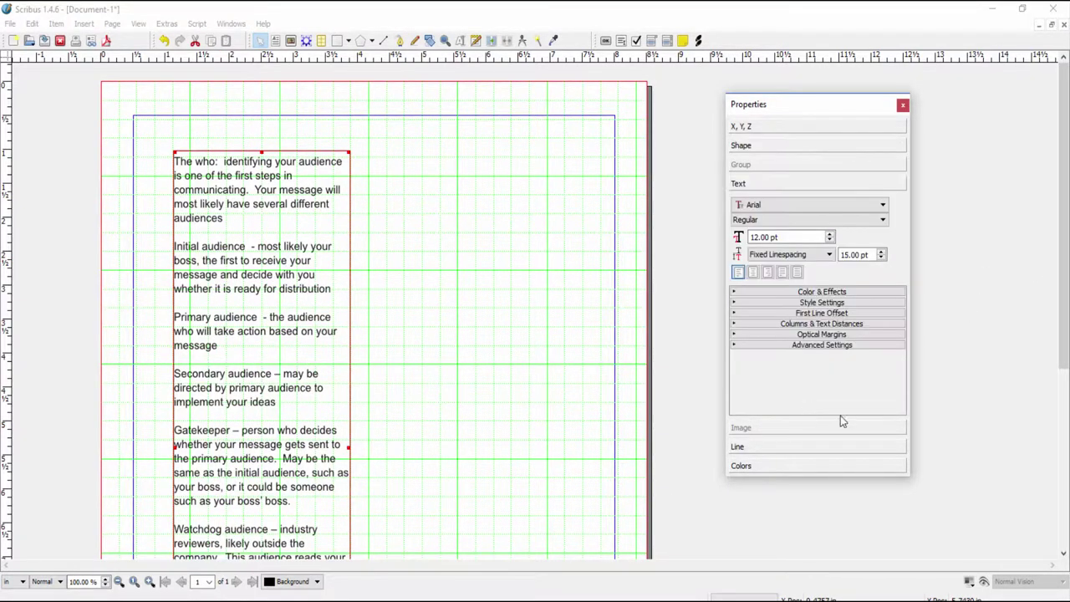
{"action": "left_click", "coordinate": [812, 304]}
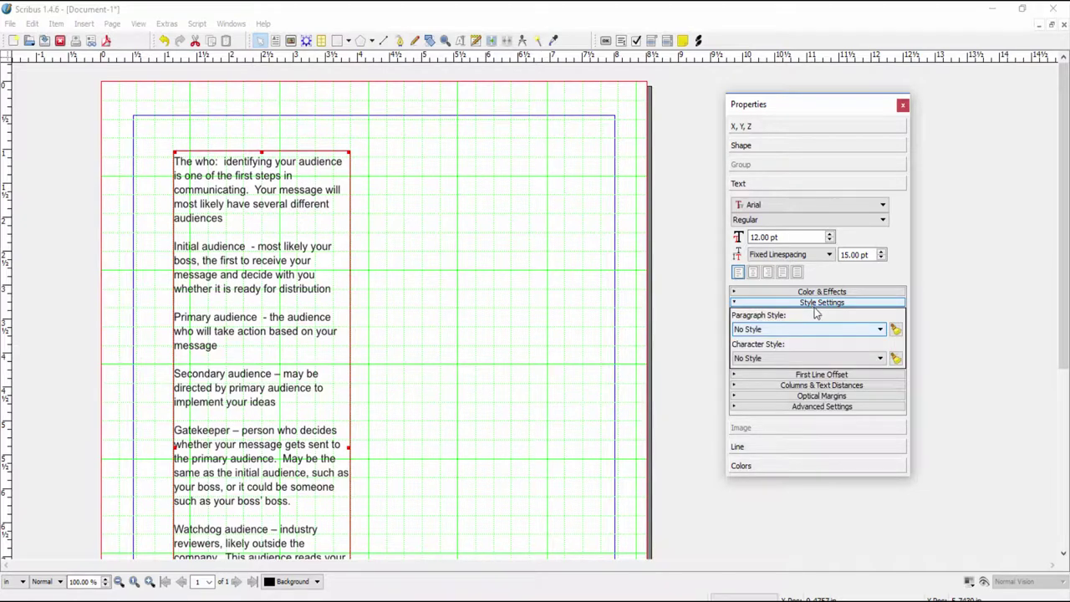
{"action": "left_click", "coordinate": [879, 330]}
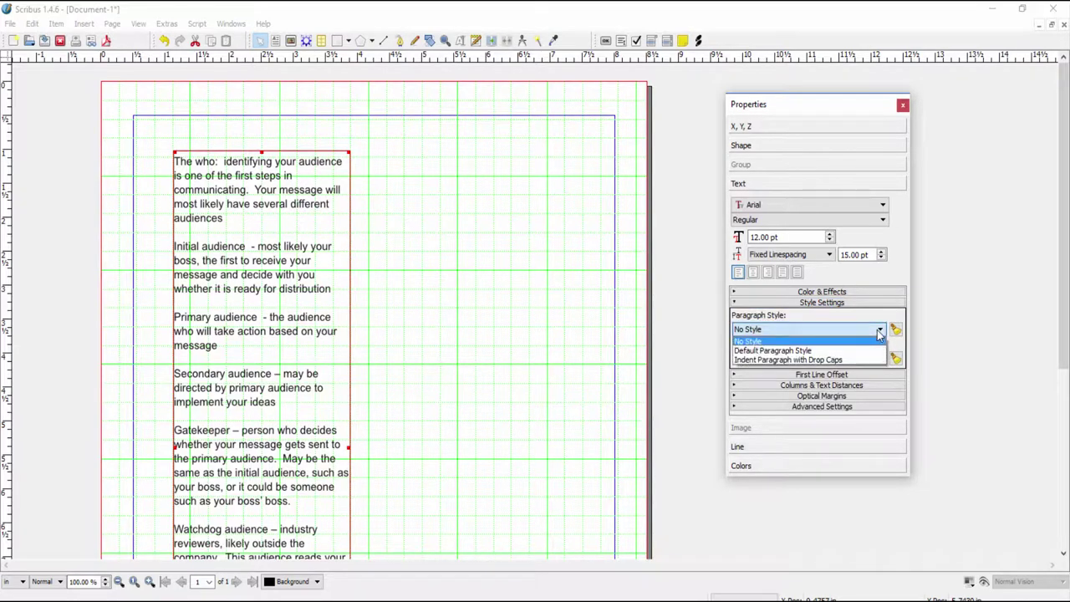
{"action": "left_click", "coordinate": [814, 360]}
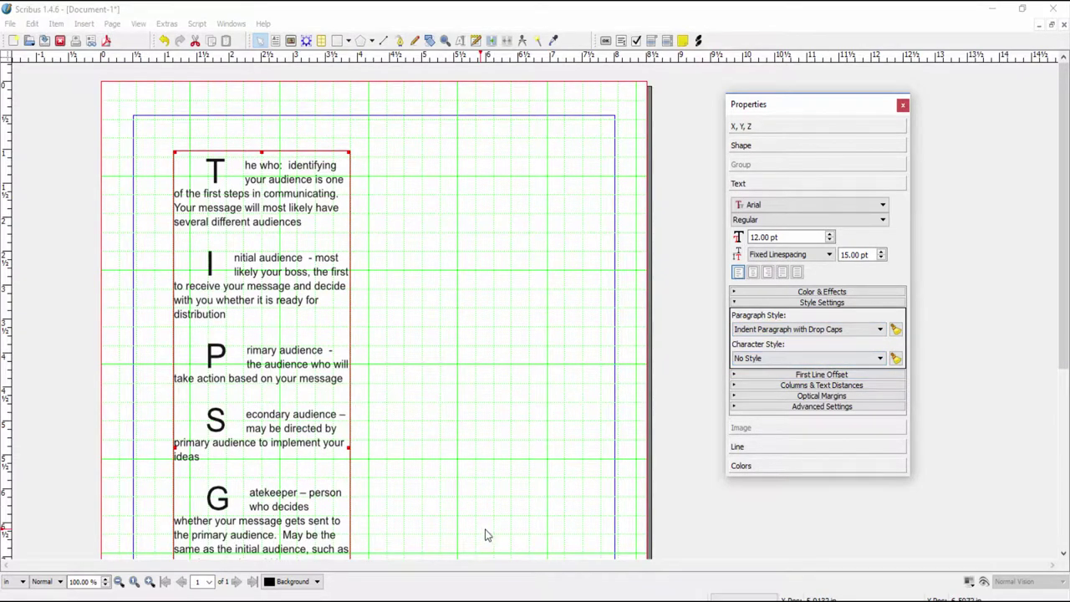
{"action": "scroll", "coordinate": [479, 316], "scroll_direction": "down", "scroll_amount": 2}
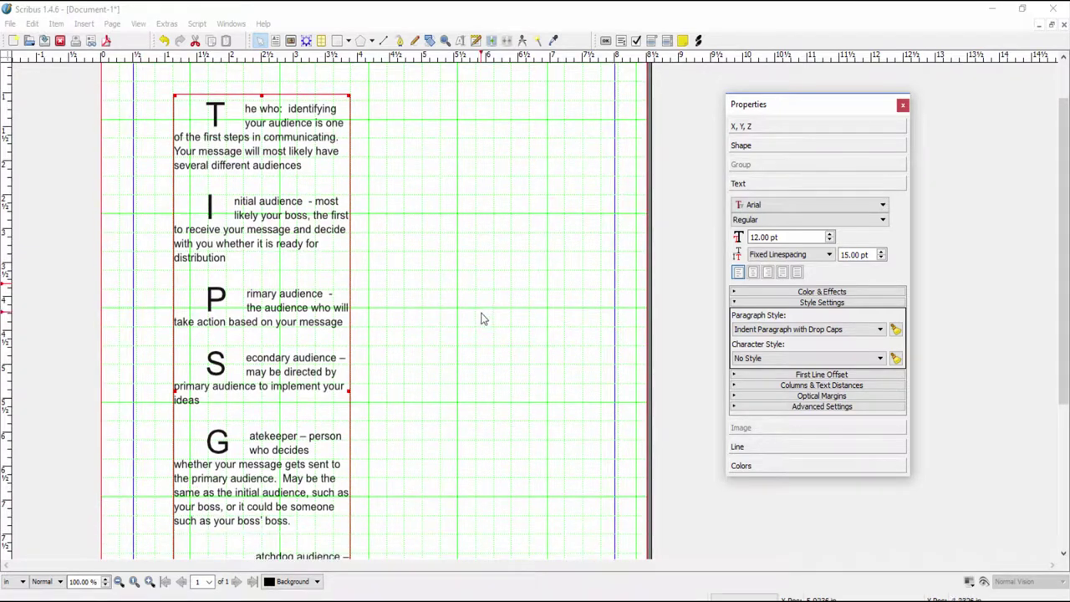
{"action": "scroll", "coordinate": [452, 349], "scroll_direction": "down", "scroll_amount": 5}
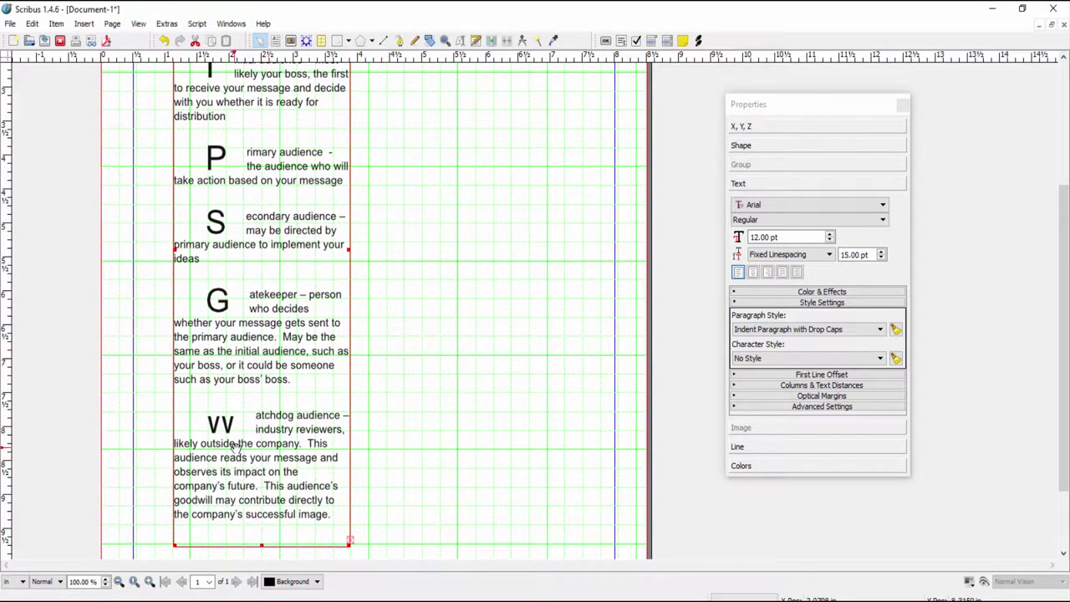
{"action": "scroll", "coordinate": [428, 345], "scroll_direction": "up", "scroll_amount": 5}
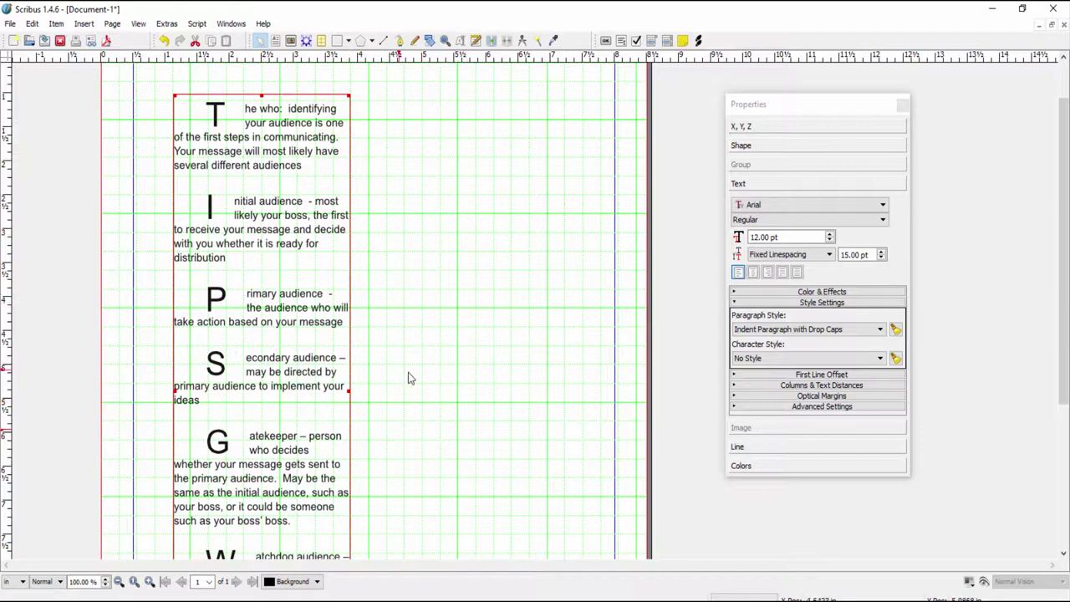
{"action": "scroll", "coordinate": [528, 430], "scroll_direction": "down", "scroll_amount": 1}
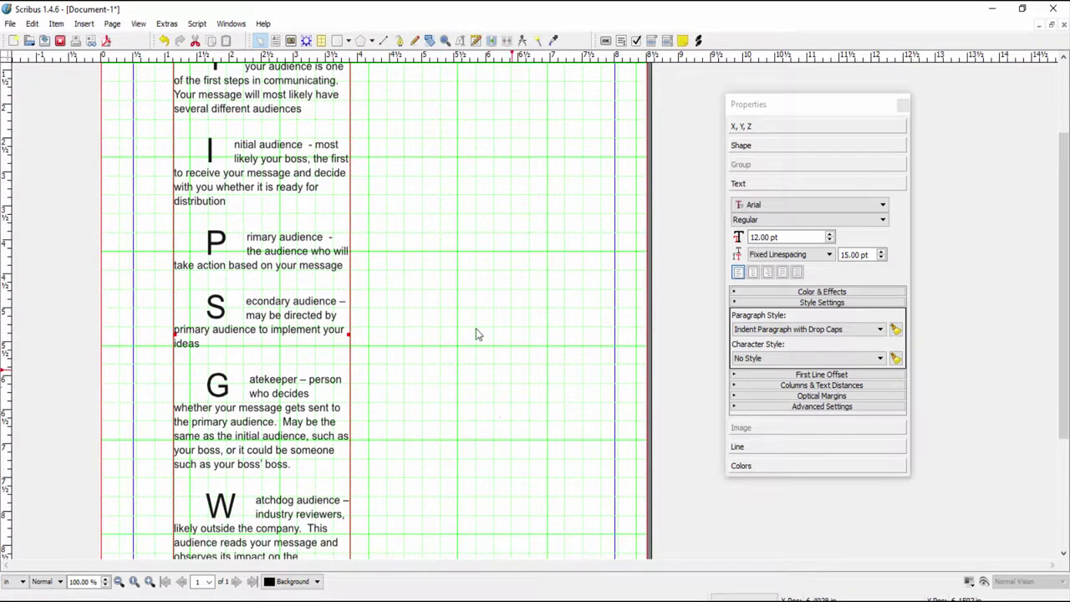
Step: Change Indent Paragraph with Drop Caps' distance from text from 0.3000 to 0.1000 in and apply
{"action": "left_click", "coordinate": [27, 23]}
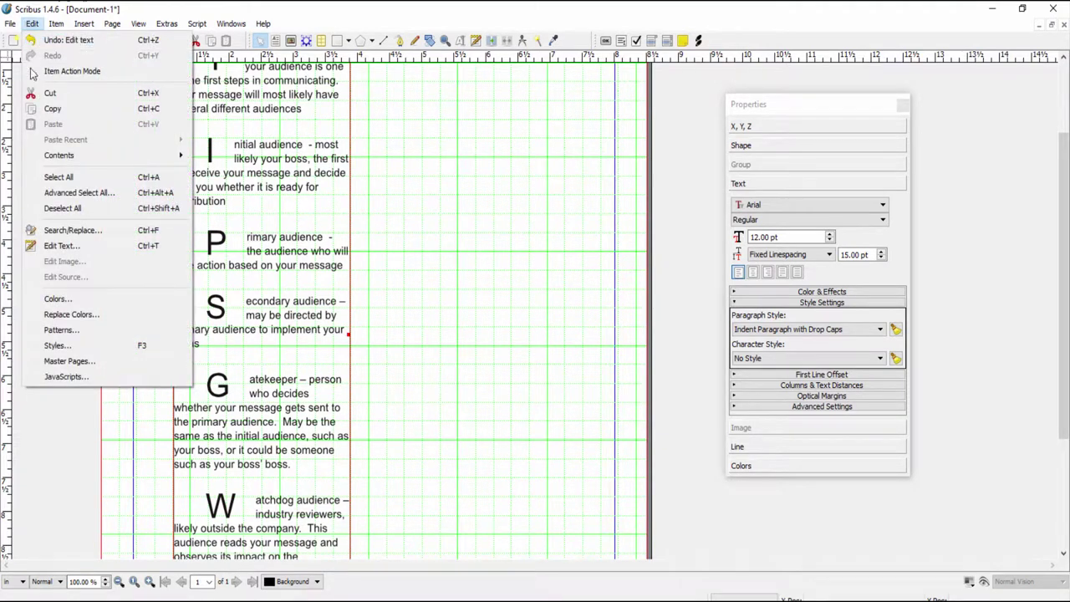
{"action": "left_click", "coordinate": [53, 346]}
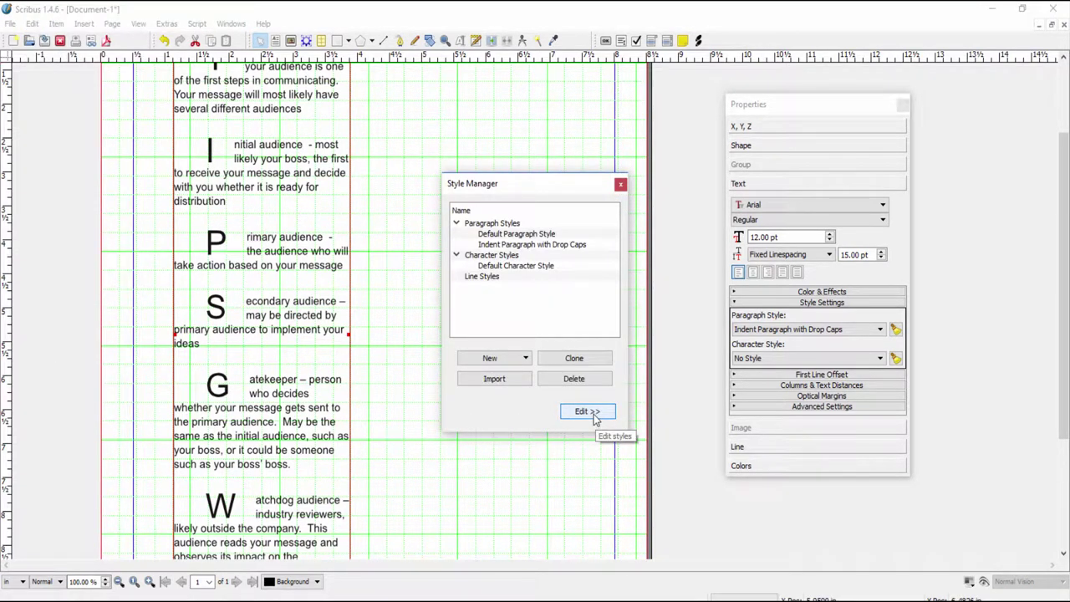
{"action": "left_click", "coordinate": [577, 245]}
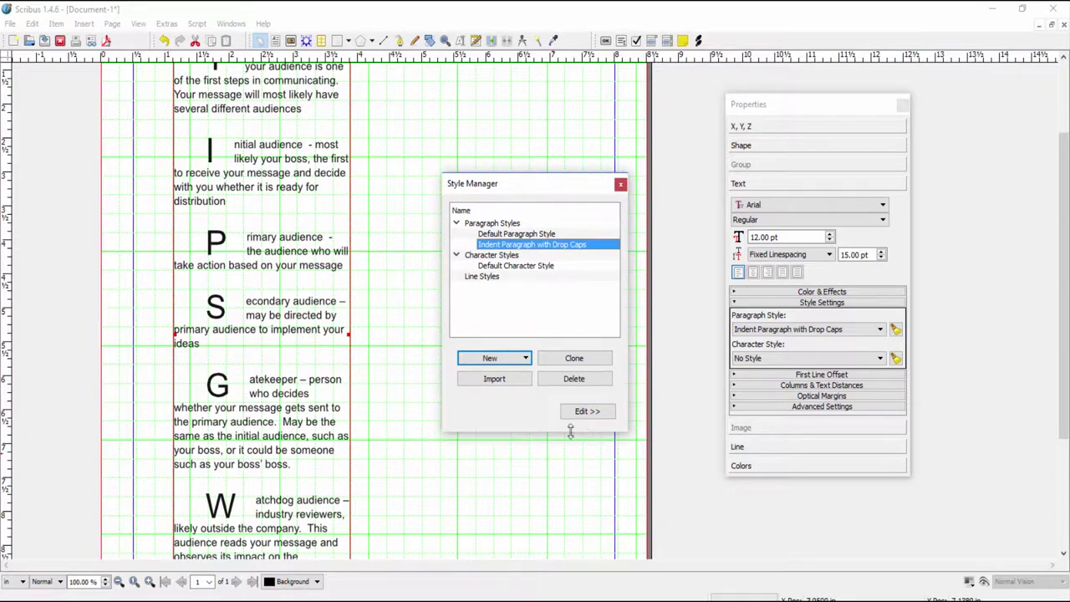
{"action": "left_click", "coordinate": [586, 412]}
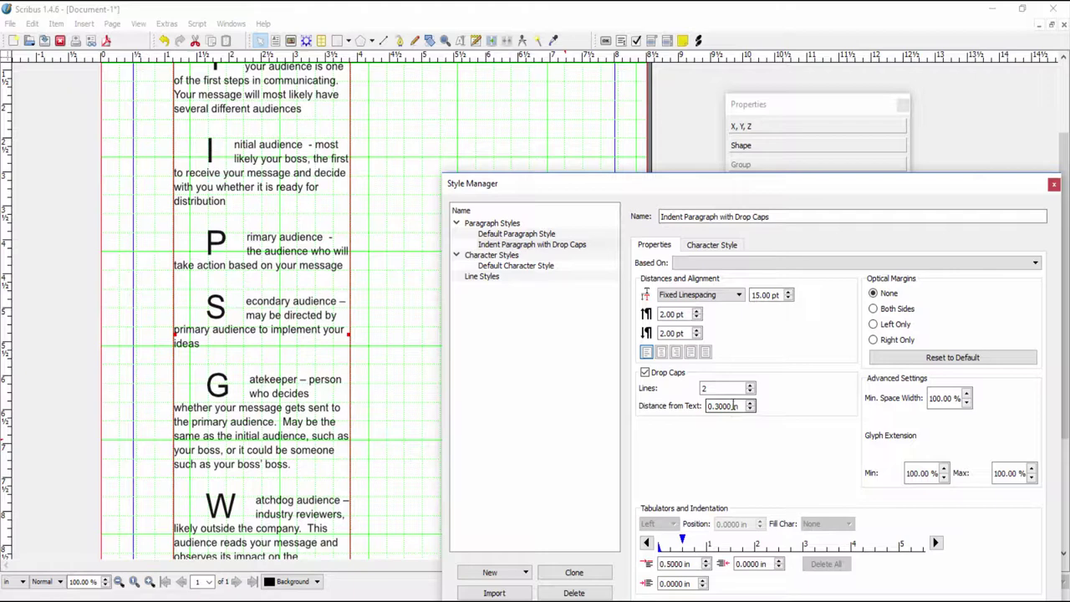
{"action": "left_click", "coordinate": [718, 406]}
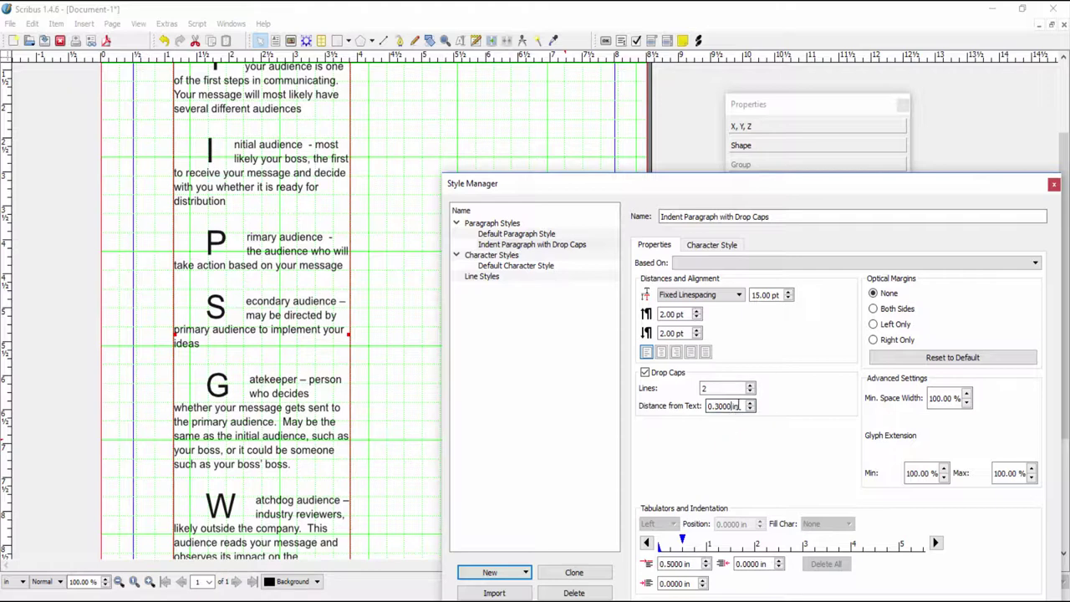
{"action": "double_click", "coordinate": [740, 405]}
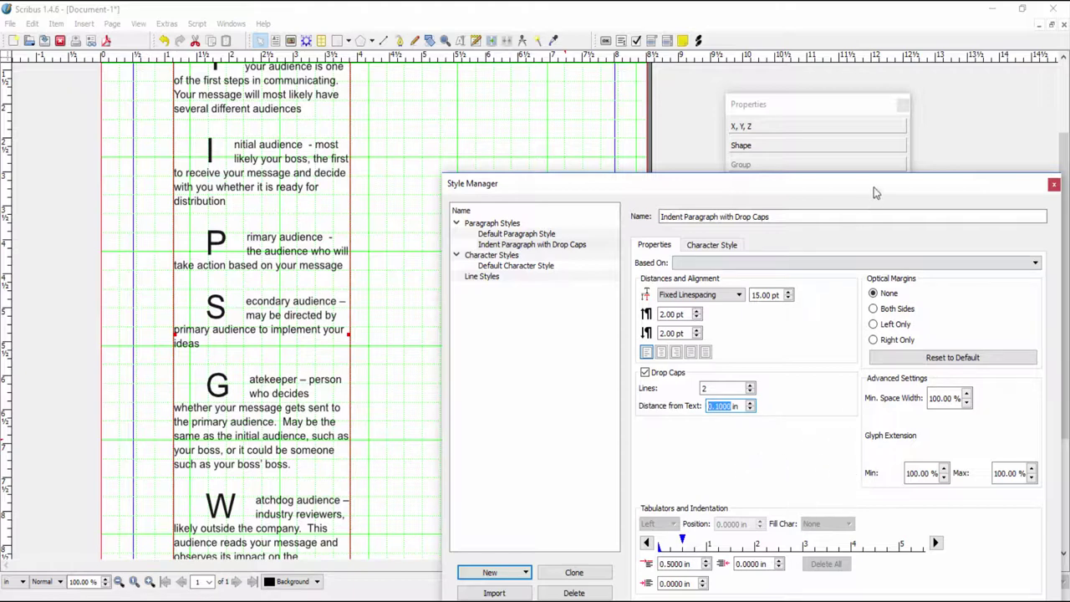
{"action": "left_click_drag", "start_coordinate": [872, 185], "coordinate": [834, 47]}
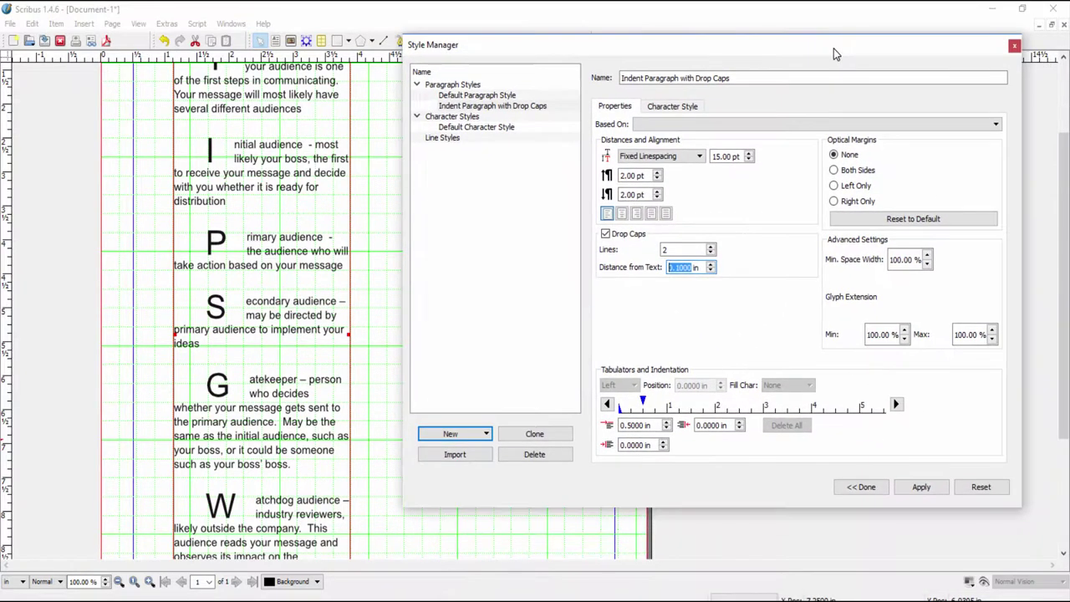
{"action": "left_click", "coordinate": [921, 487]}
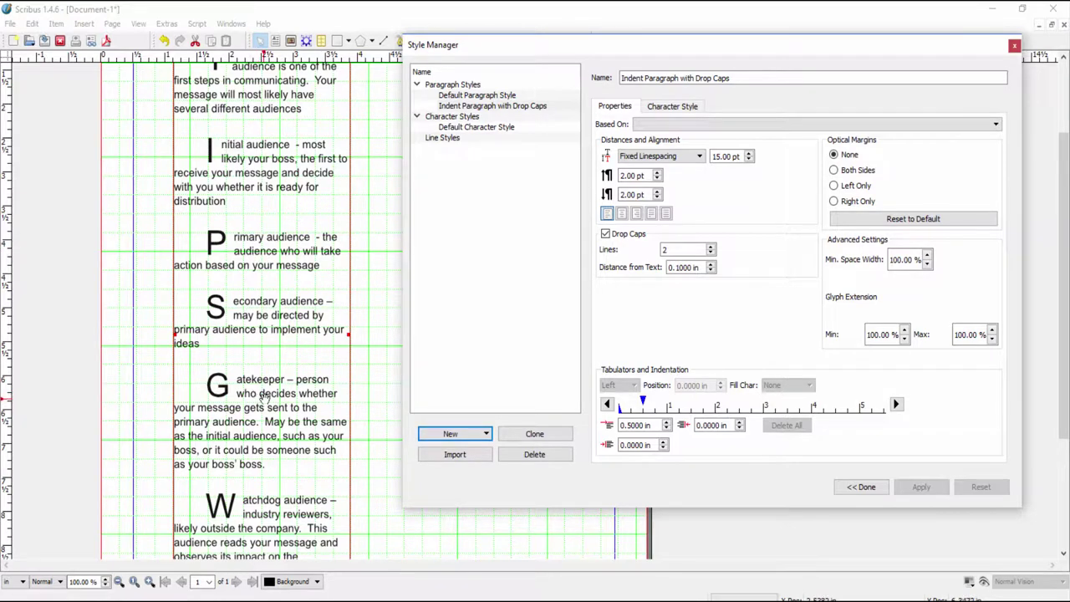
Step: Finish editing with Done and close the Style Manager with Esc
{"action": "left_click", "coordinate": [861, 488]}
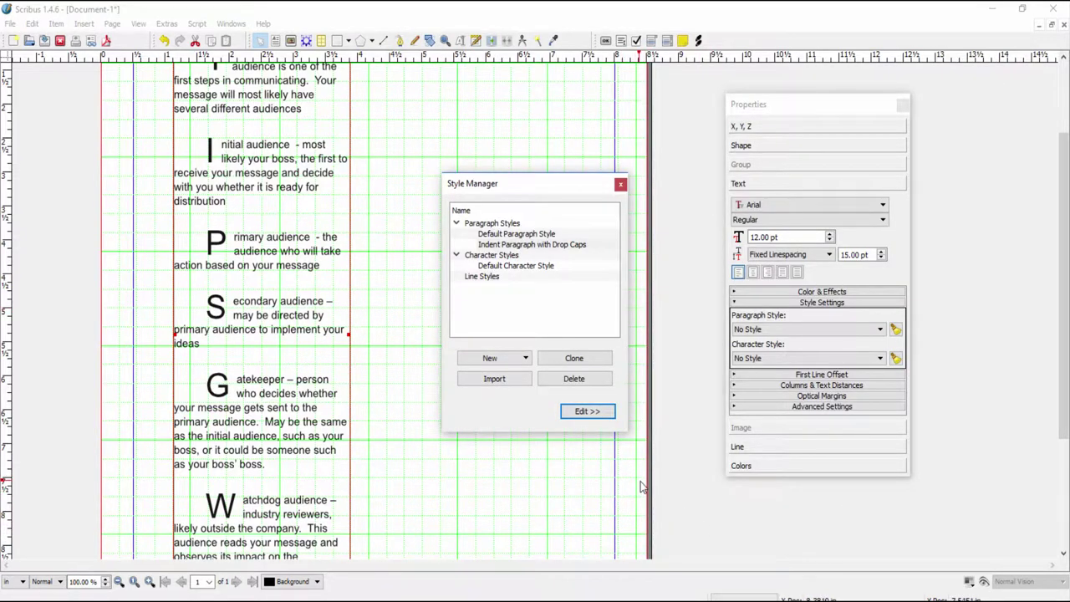
{"action": "key", "text": "Escape"}
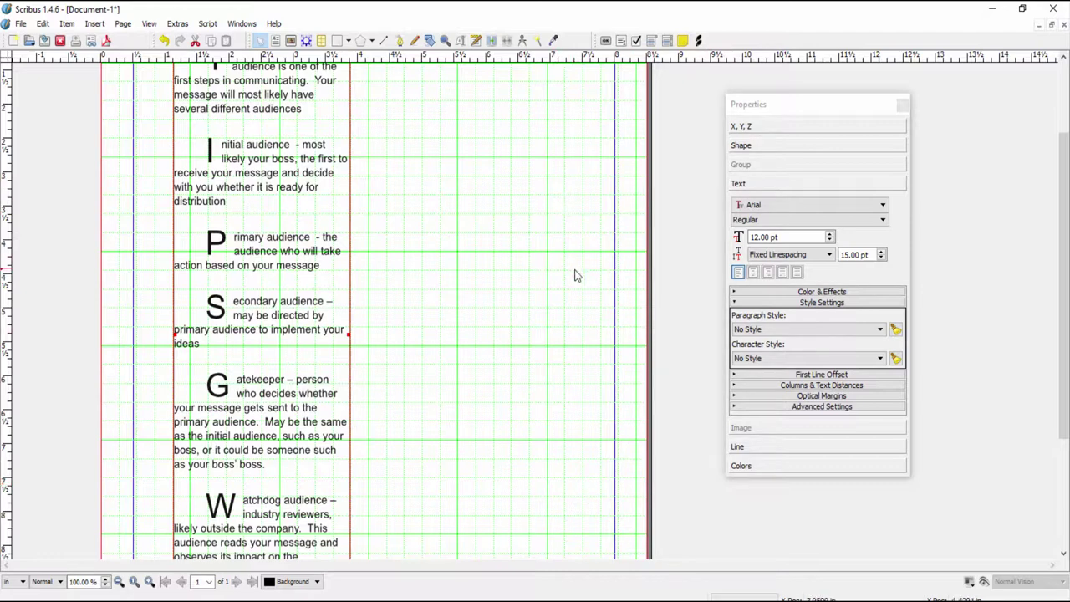
Step: Reopen the Style Manager and create a new character style named Body
{"action": "left_click", "coordinate": [42, 25]}
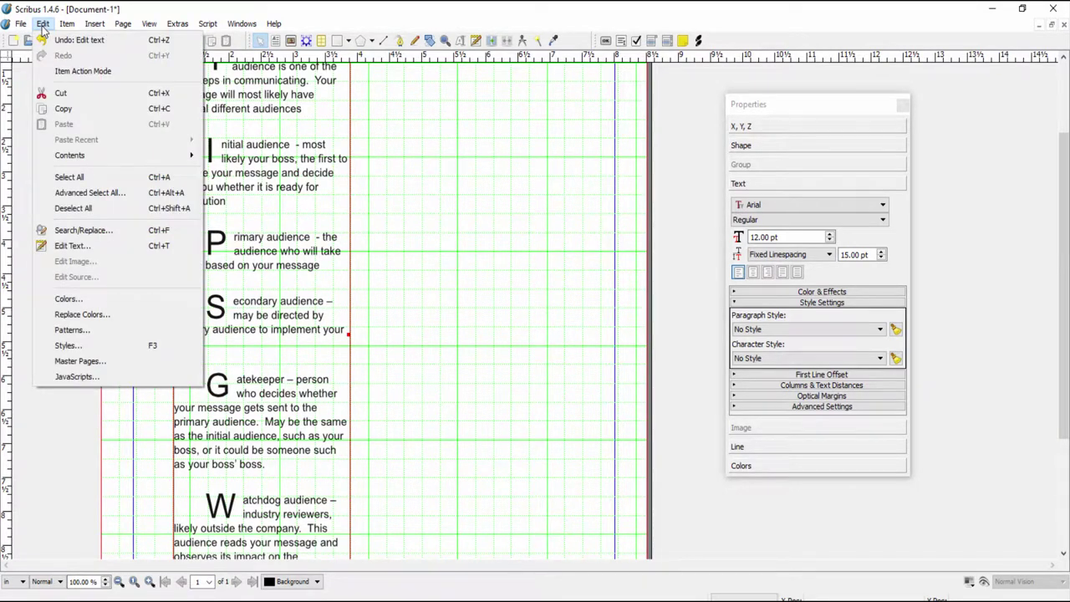
{"action": "left_click", "coordinate": [62, 345]}
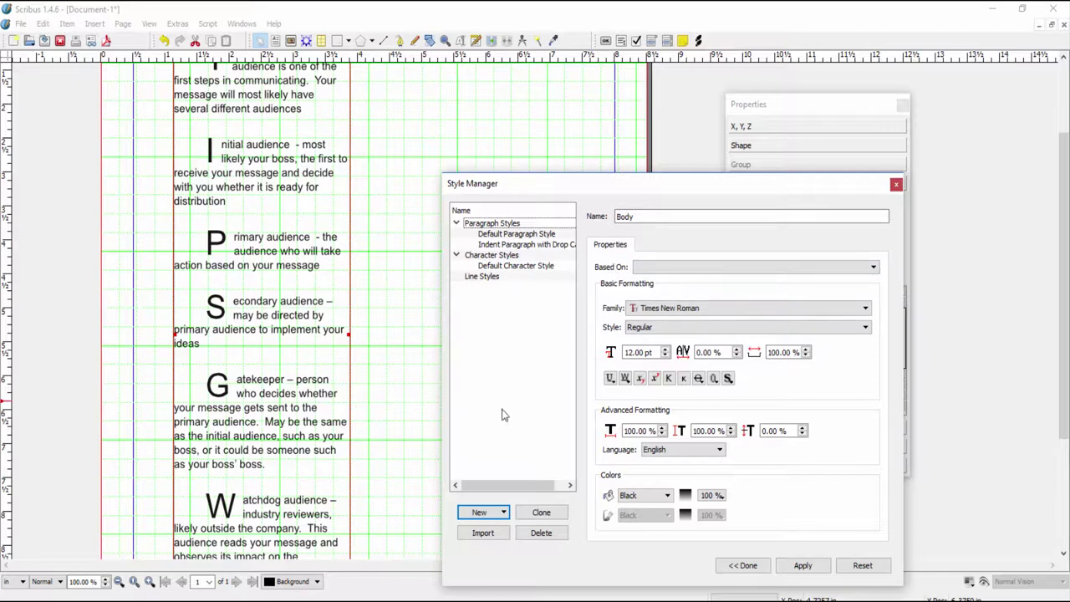
{"action": "left_click", "coordinate": [482, 514]}
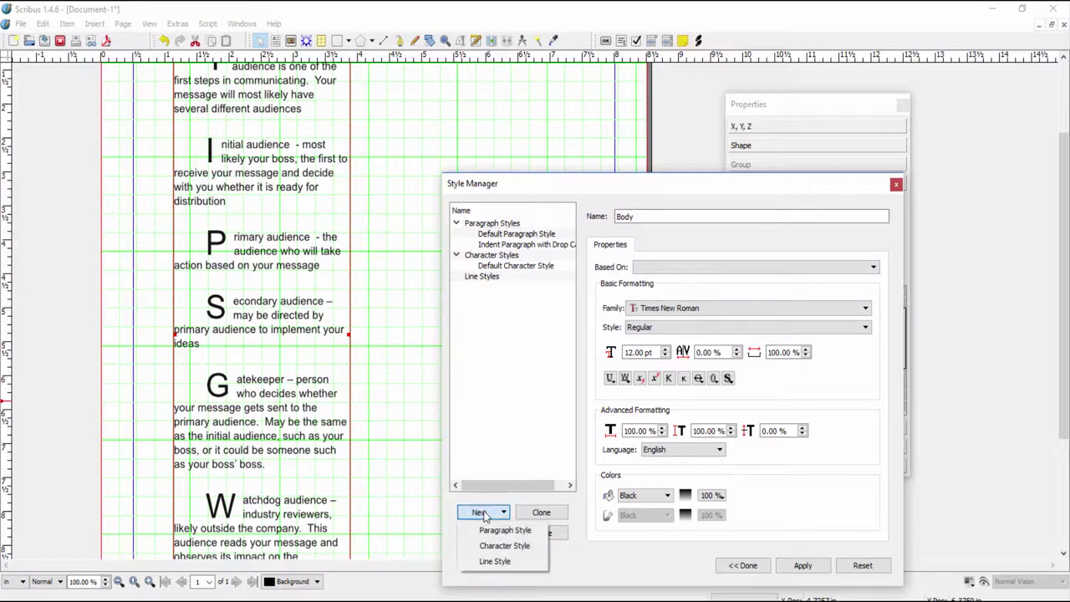
{"action": "left_click", "coordinate": [525, 553]}
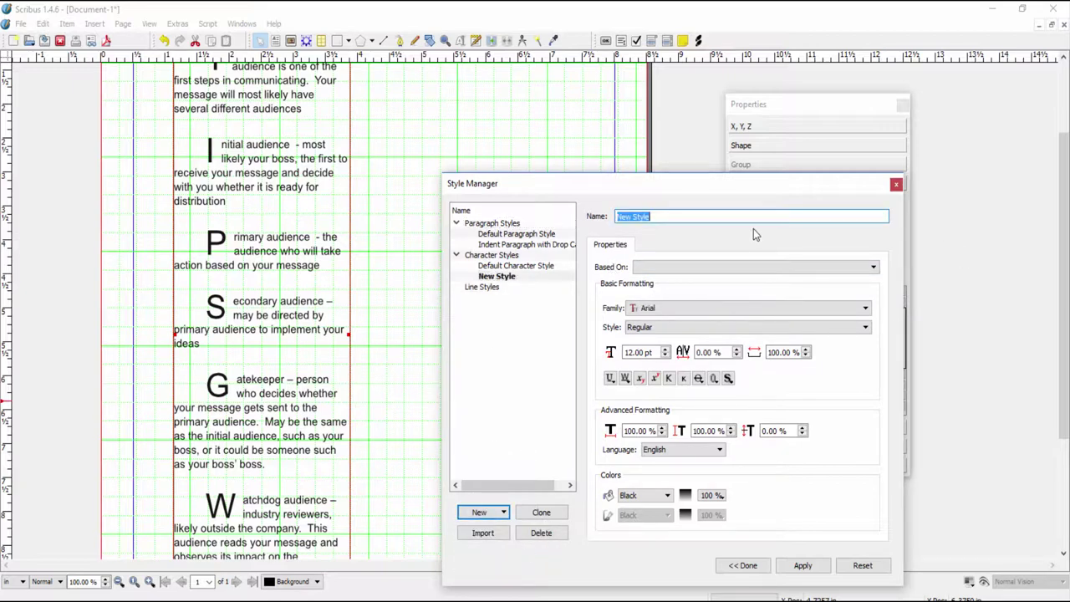
{"action": "type", "text": "Body"}
Step: Give Body the Times New Roman Regular font at 12 pt and apply it
{"action": "left_click", "coordinate": [866, 309]}
{"action": "left_click_drag", "start_coordinate": [866, 341], "coordinate": [867, 399]}
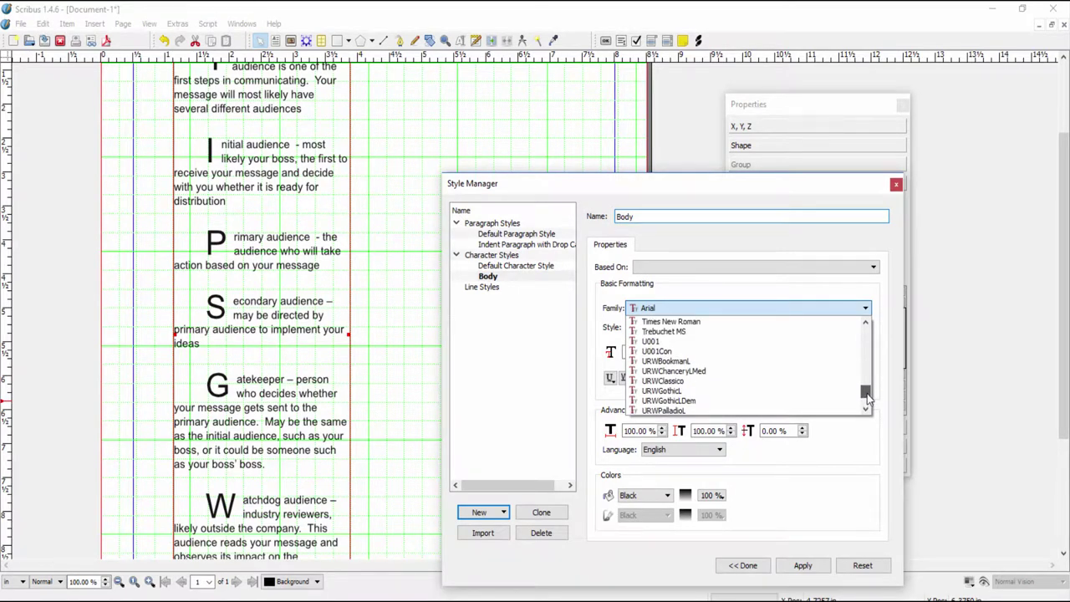
{"action": "scroll", "coordinate": [867, 396], "scroll_direction": "up", "scroll_amount": 3}
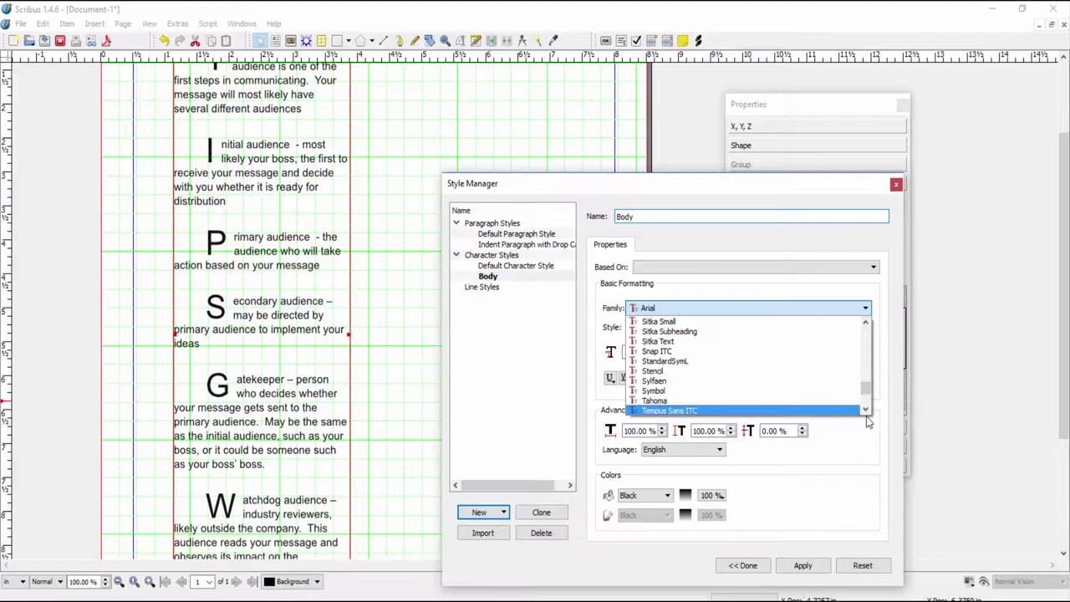
{"action": "left_click", "coordinate": [866, 410]}
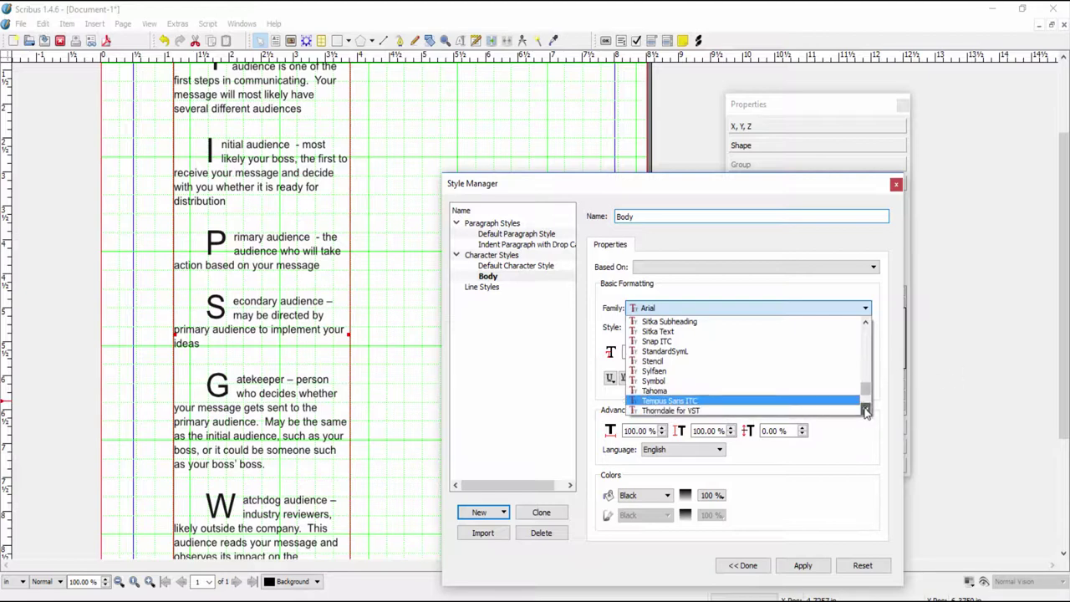
{"action": "left_click", "coordinate": [866, 409]}
{"action": "left_click", "coordinate": [866, 410]}
{"action": "left_click", "coordinate": [866, 409]}
{"action": "left_click", "coordinate": [866, 409]}
{"action": "left_click", "coordinate": [701, 397]}
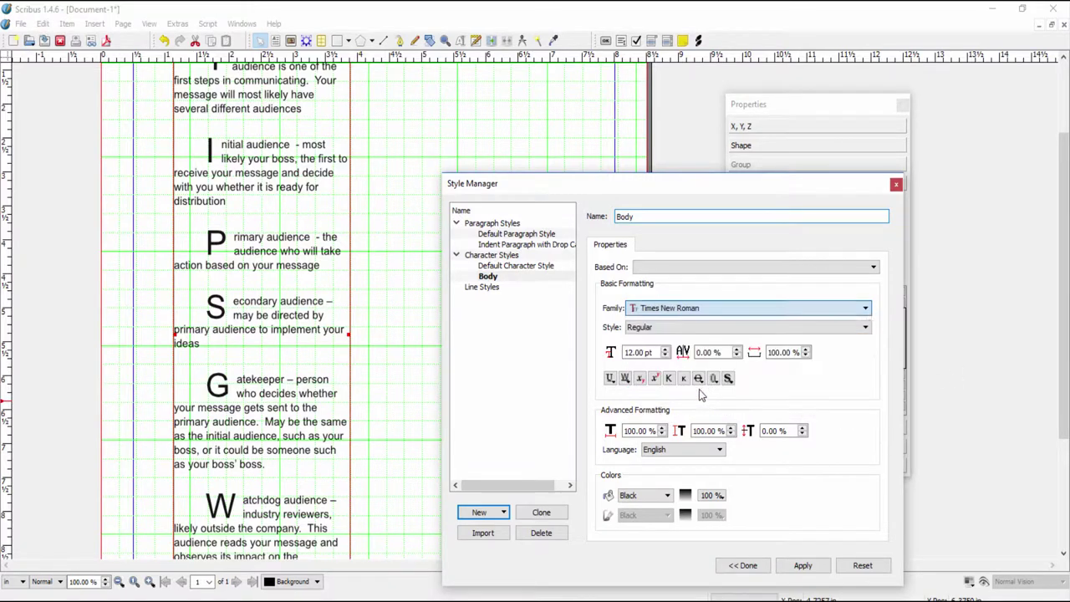
{"action": "left_click", "coordinate": [632, 353]}
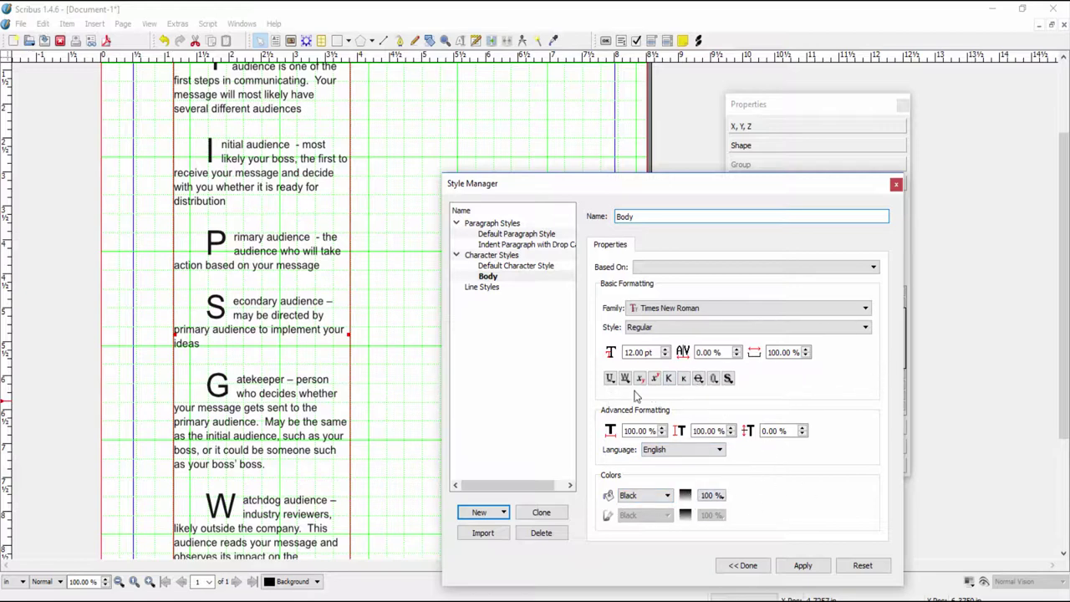
{"action": "left_click", "coordinate": [811, 568]}
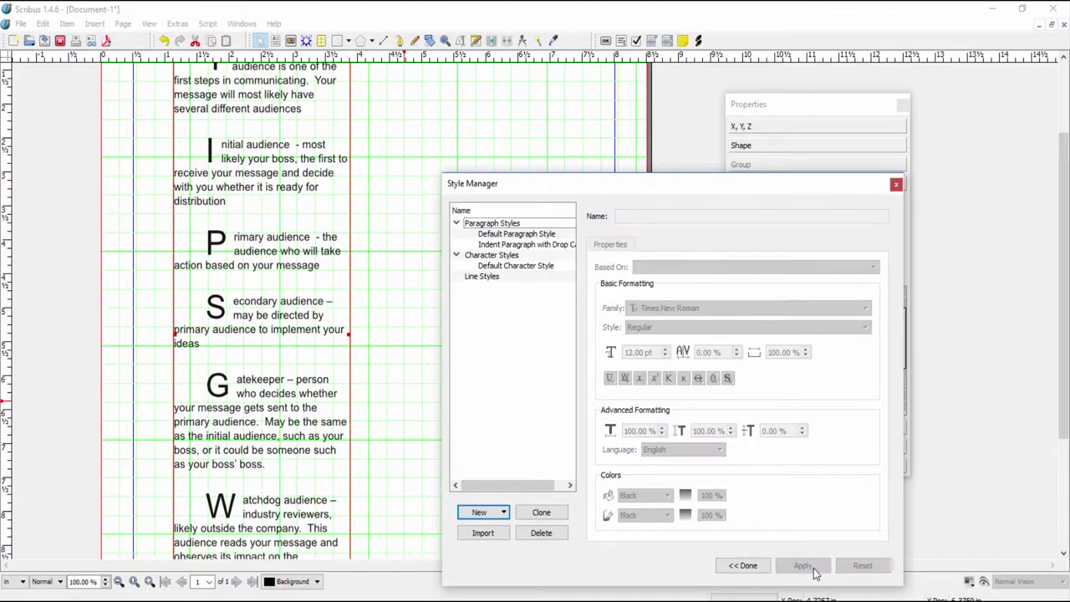
Step: Start a new character style named Heading 1
{"action": "left_click", "coordinate": [736, 566]}
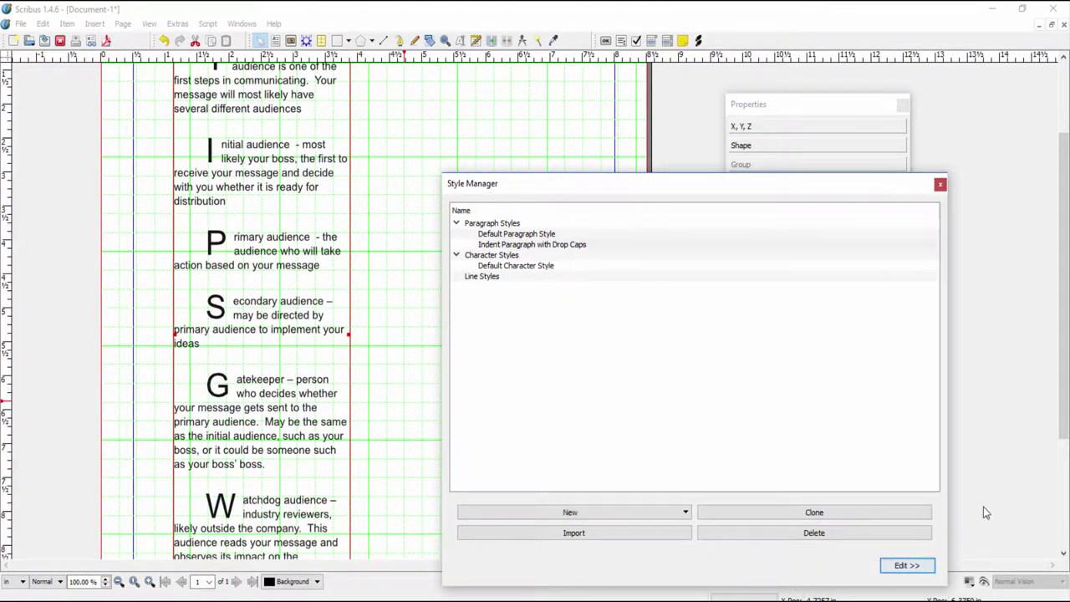
{"action": "left_click", "coordinate": [623, 515]}
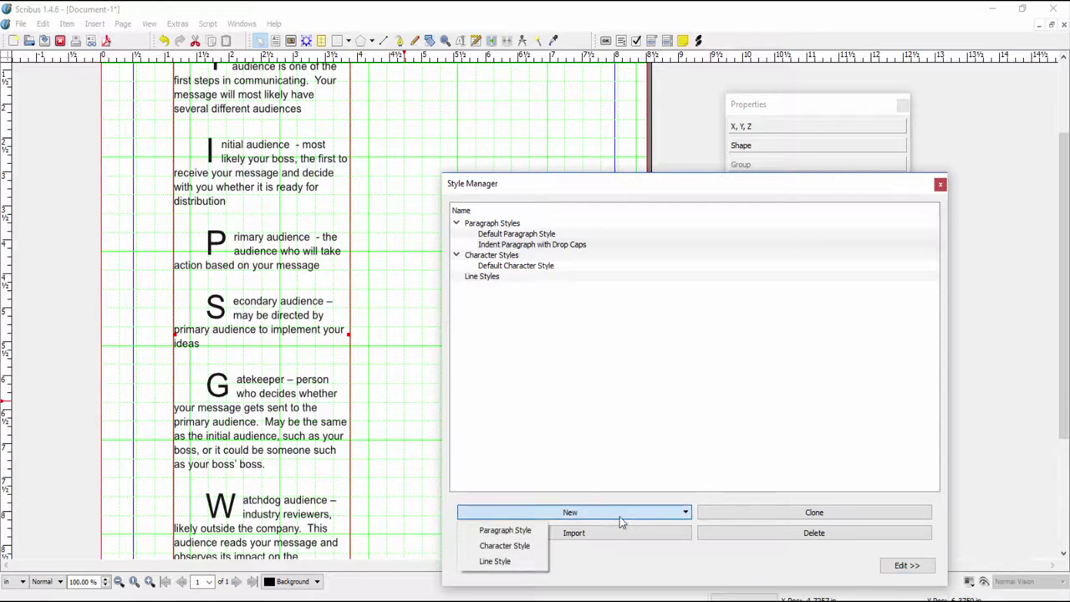
{"action": "left_click", "coordinate": [505, 545]}
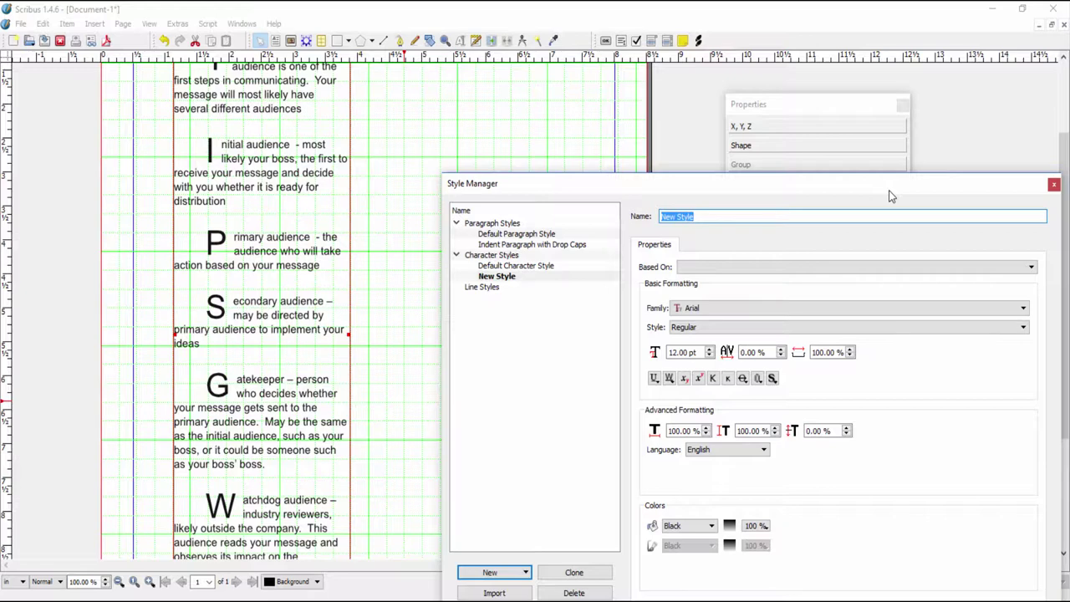
{"action": "type", "text": "Heading 1"}
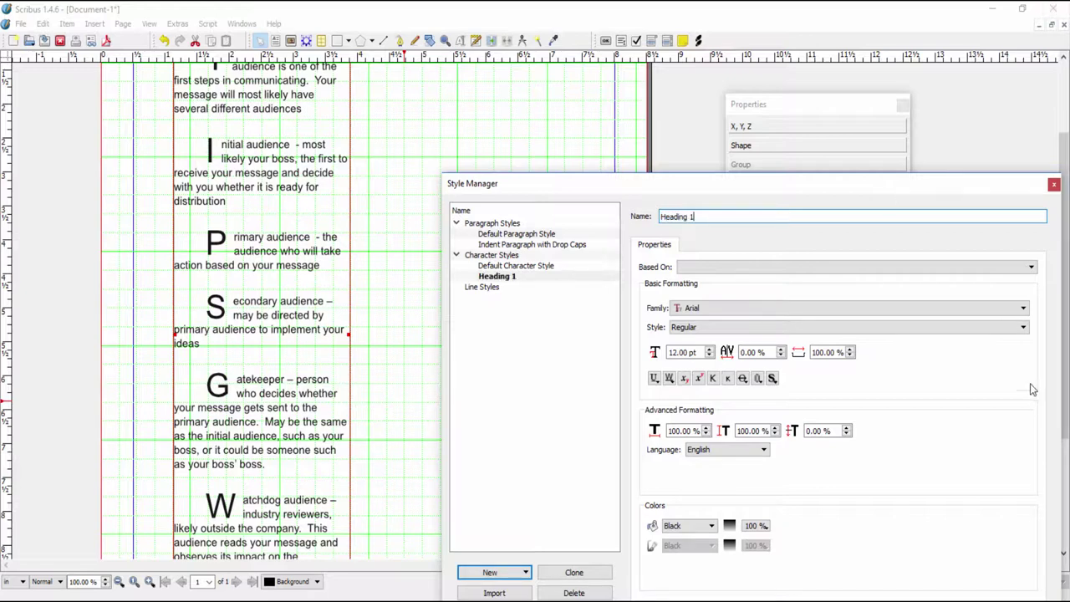
Step: Set the Heading 1 style's font to Tahoma Bold
{"action": "left_click", "coordinate": [1025, 309]}
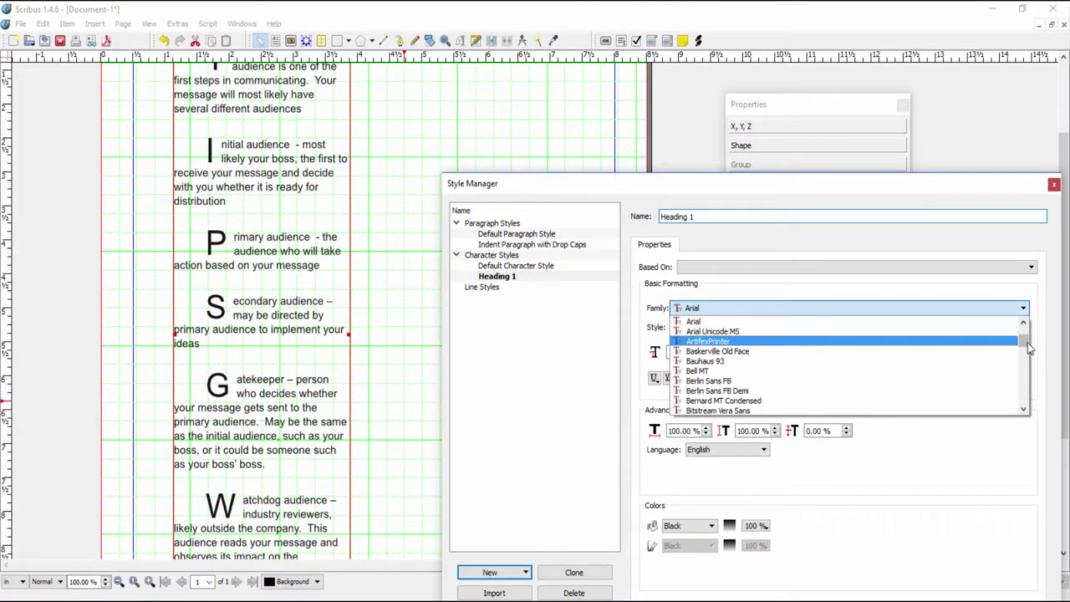
{"action": "left_click", "coordinate": [1026, 342]}
{"action": "left_click", "coordinate": [1025, 308]}
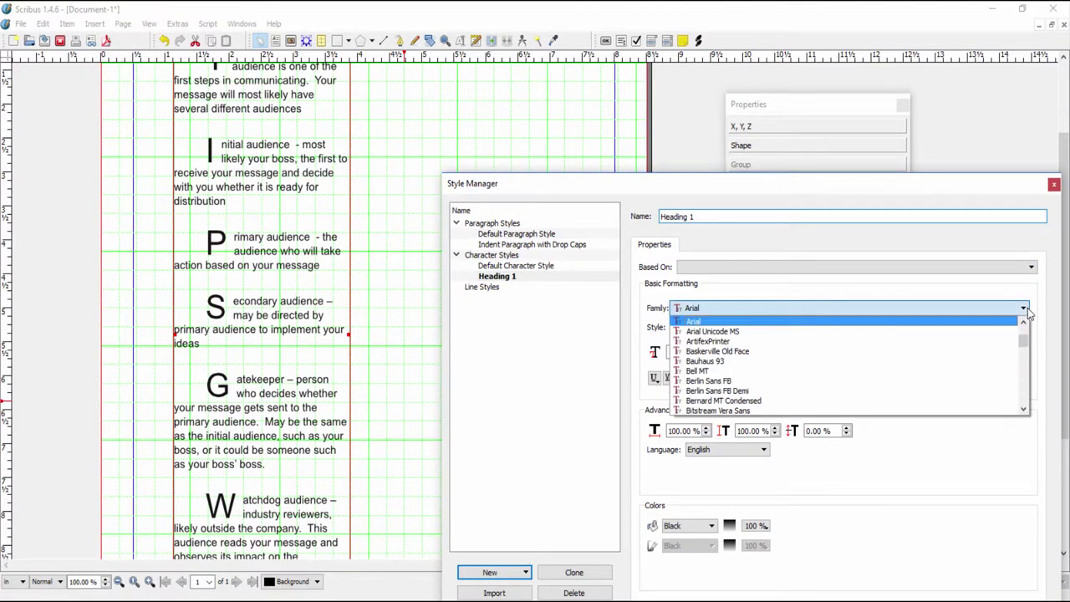
{"action": "left_click_drag", "start_coordinate": [1023, 343], "coordinate": [1018, 403]}
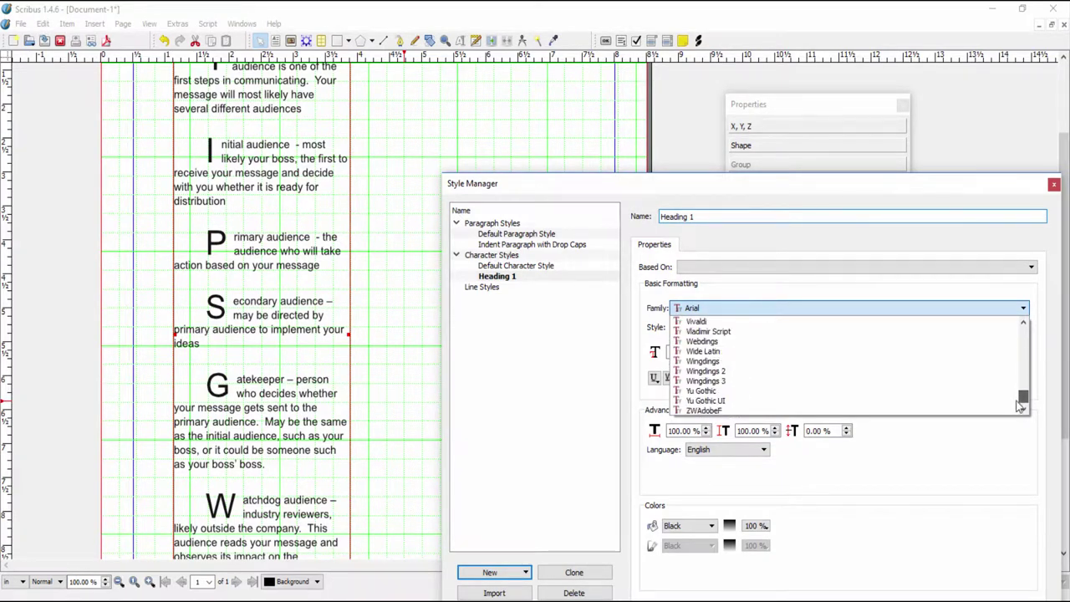
{"action": "scroll", "coordinate": [907, 385], "scroll_direction": "up", "scroll_amount": 5}
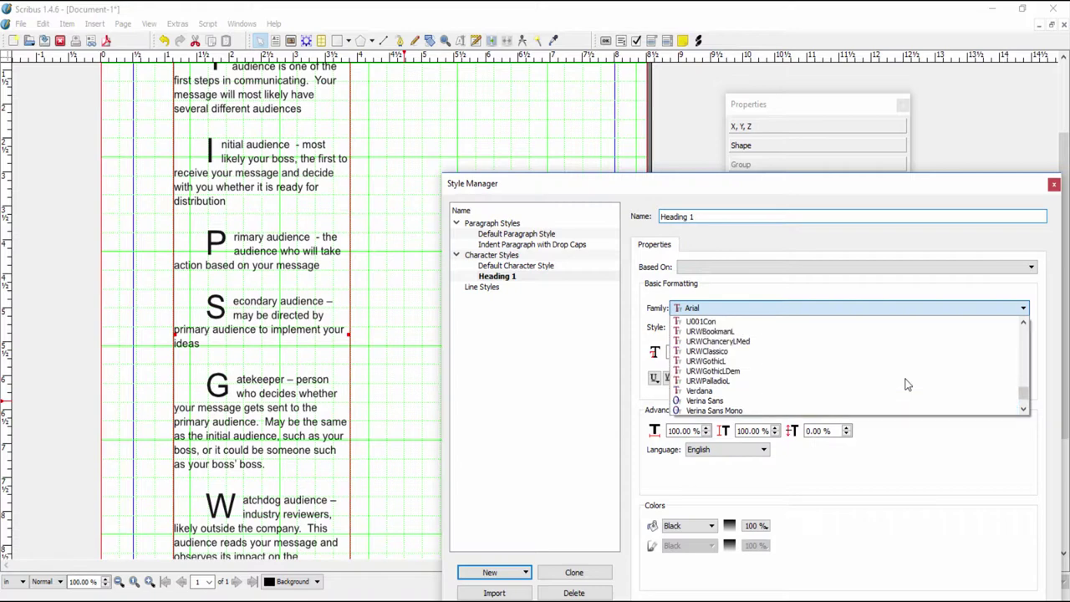
{"action": "scroll", "coordinate": [907, 385], "scroll_direction": "up", "scroll_amount": 5}
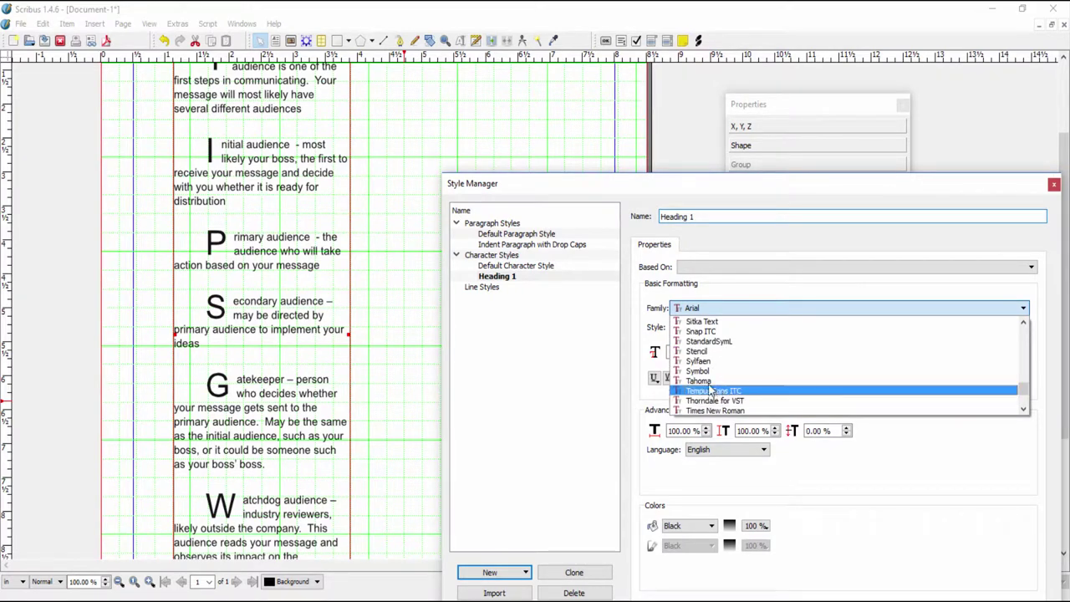
{"action": "left_click", "coordinate": [706, 381]}
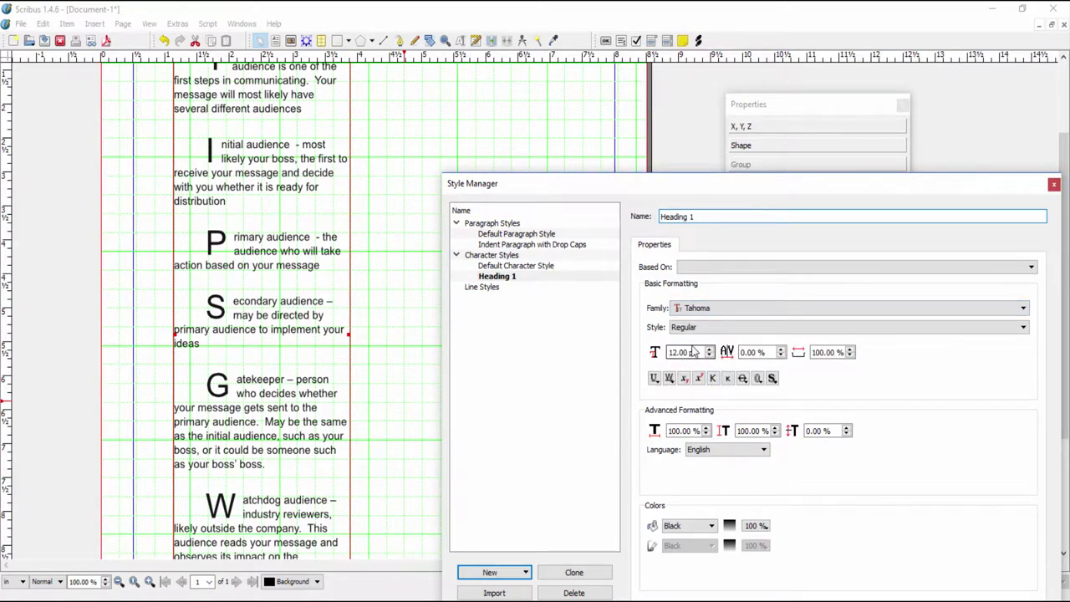
{"action": "left_click", "coordinate": [1023, 328]}
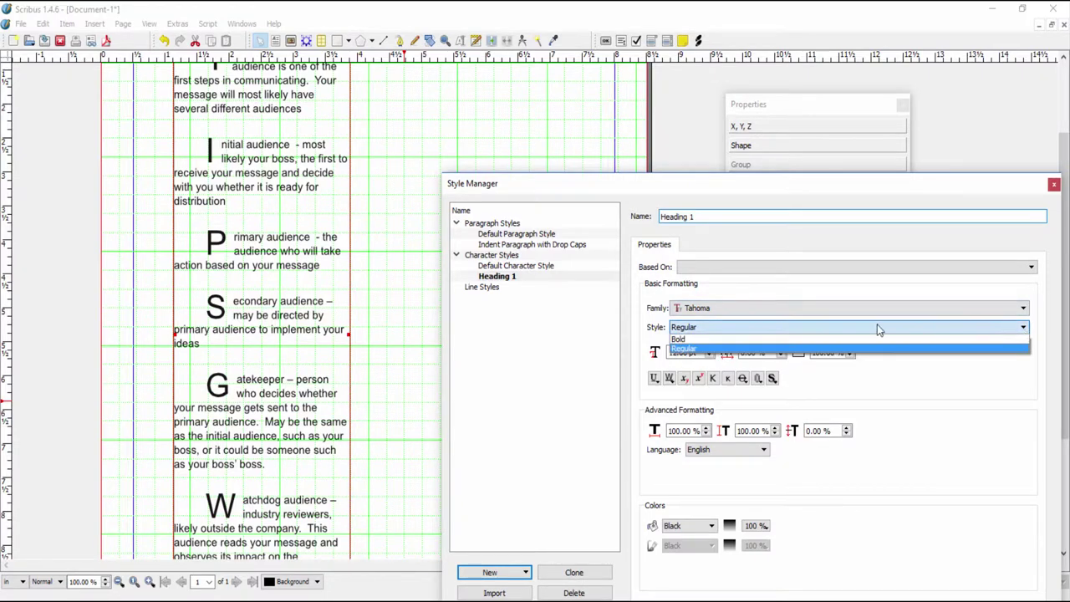
{"action": "left_click", "coordinate": [679, 338]}
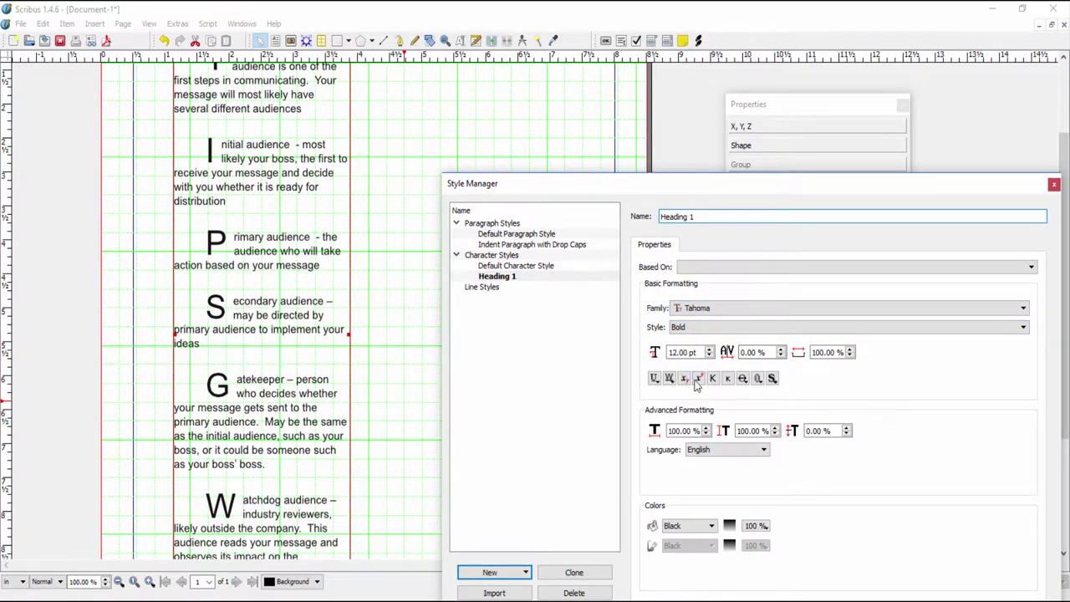
Step: Give Heading 1 a 14 pt size, small caps and blue fill colour
{"action": "left_click", "coordinate": [710, 349]}
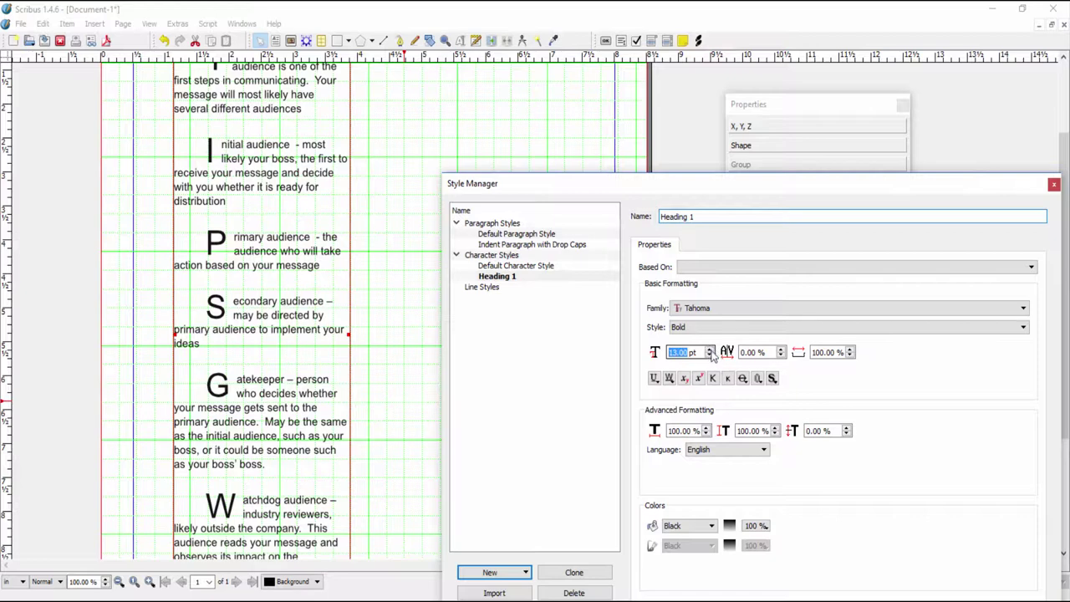
{"action": "left_click", "coordinate": [710, 349]}
{"action": "left_click", "coordinate": [727, 378]}
{"action": "left_click", "coordinate": [711, 526]}
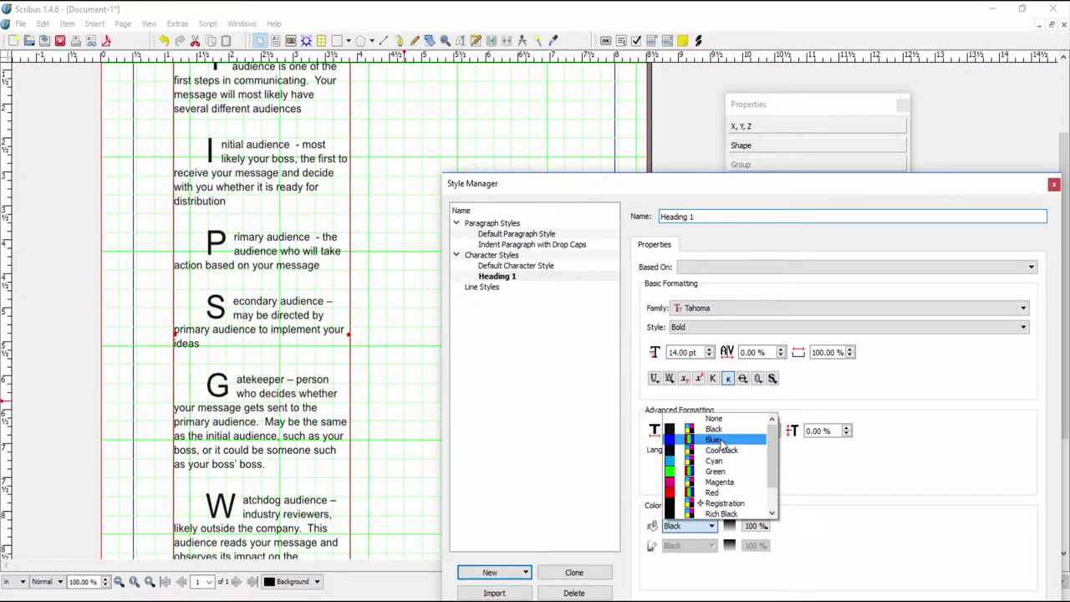
{"action": "left_click", "coordinate": [719, 441]}
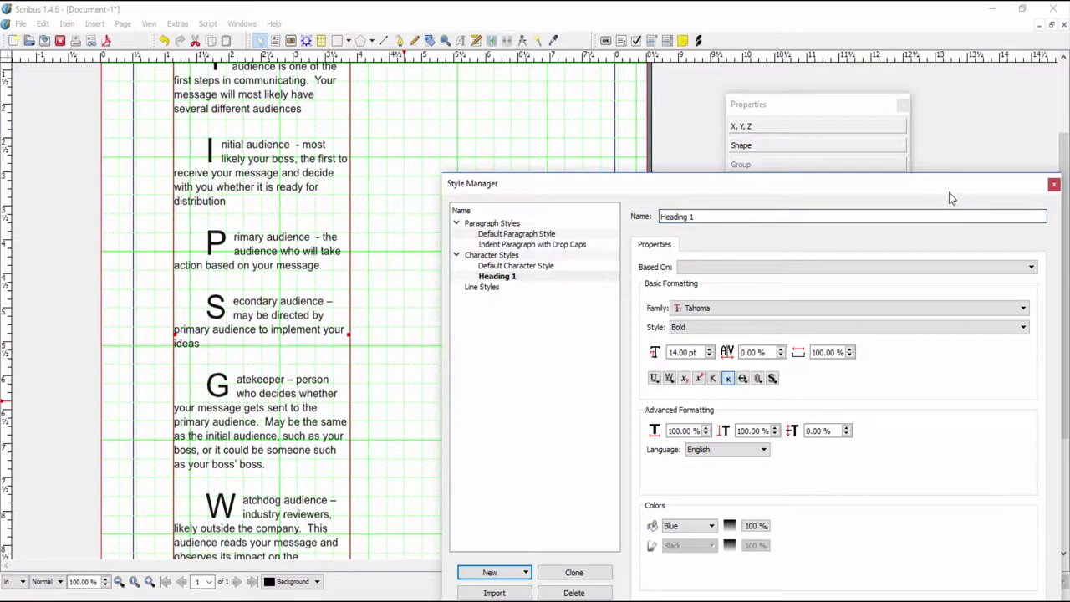
Step: Apply the Heading 1 settings, finish editing and close the Style Manager
{"action": "left_click_drag", "start_coordinate": [950, 191], "coordinate": [923, 60]}
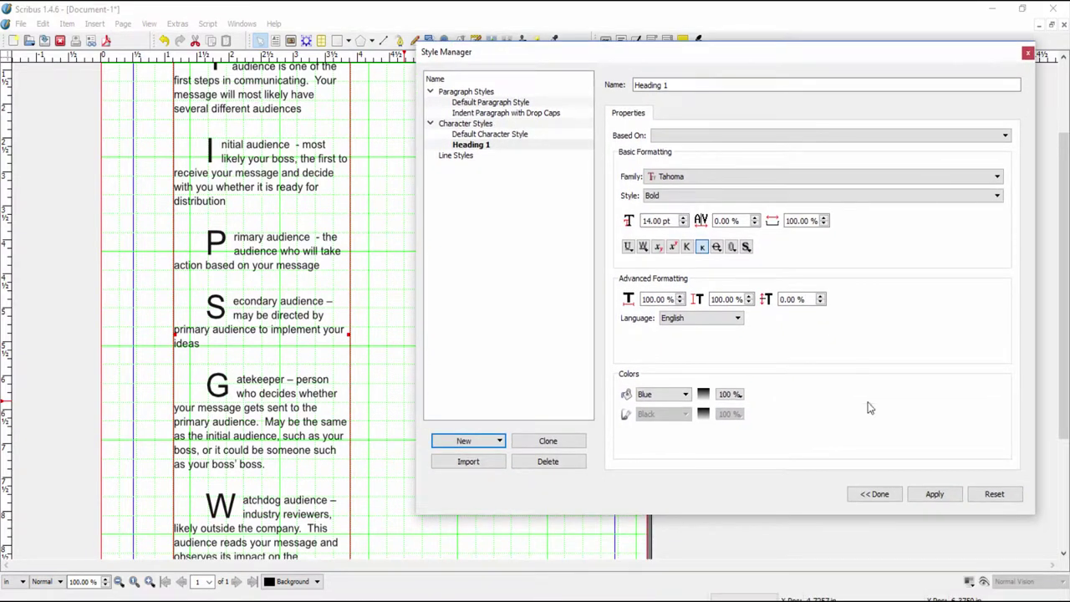
{"action": "left_click", "coordinate": [944, 496]}
{"action": "left_click", "coordinate": [871, 496]}
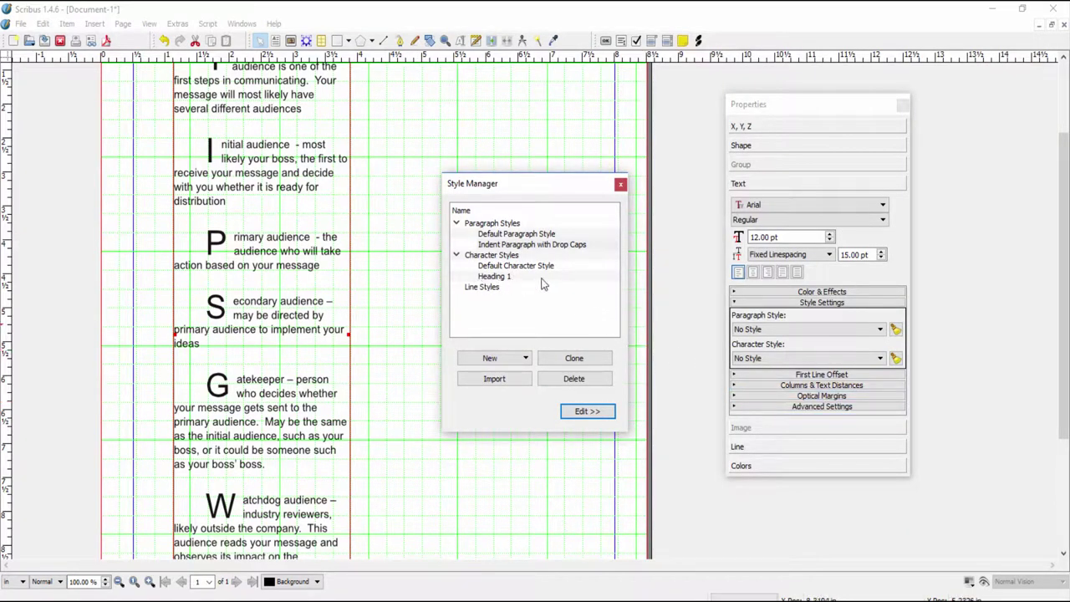
{"action": "left_click", "coordinate": [749, 428]}
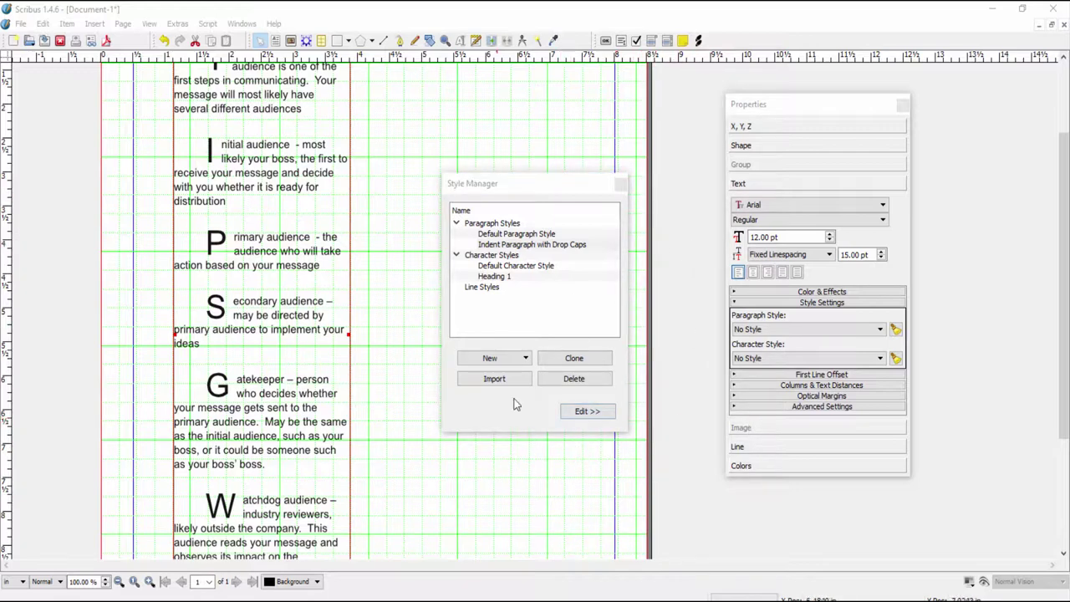
{"action": "left_click", "coordinate": [558, 477]}
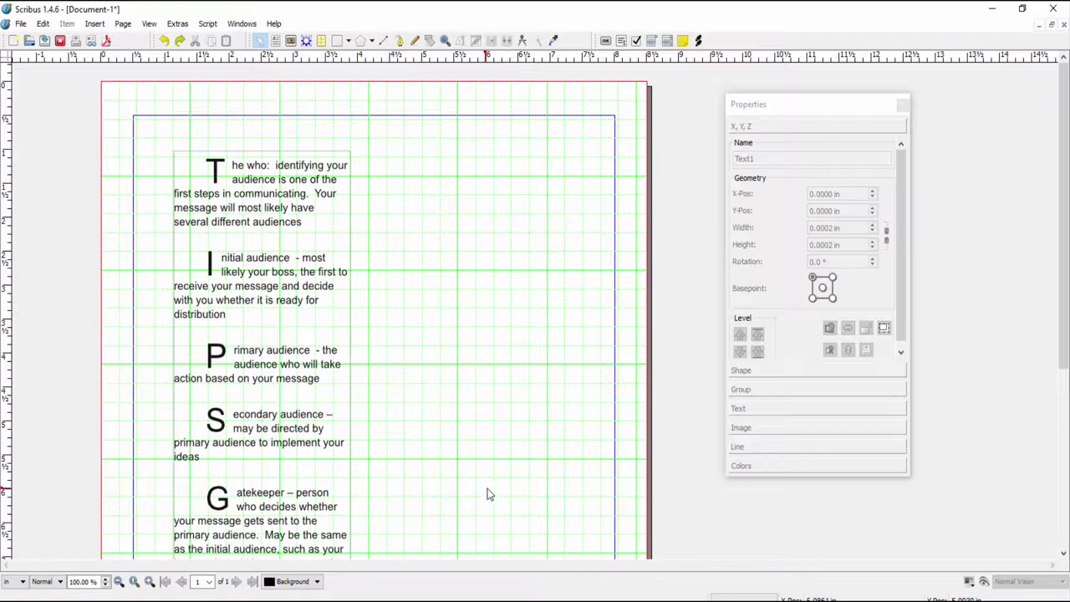
Step: Set the drop-cap text frame's character style to Body in its Properties text settings
{"action": "left_click", "coordinate": [290, 156]}
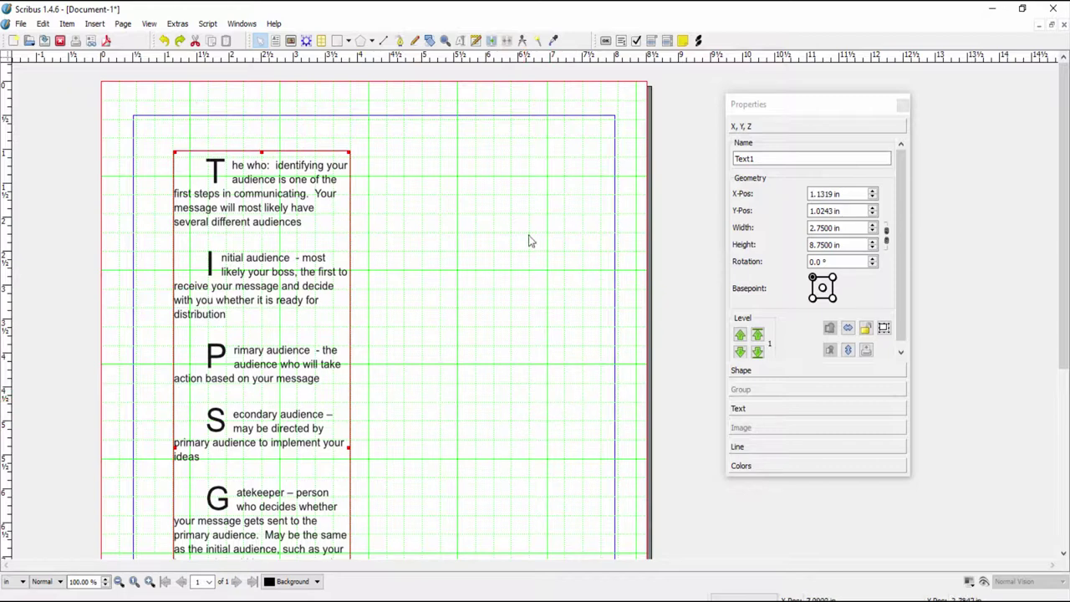
{"action": "right_click", "coordinate": [441, 231]}
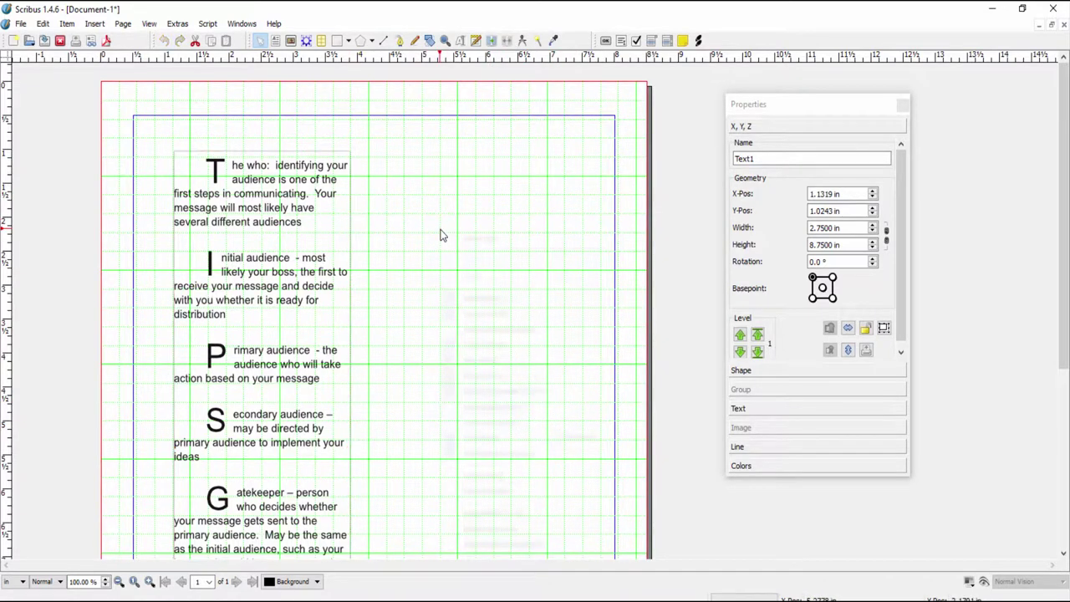
{"action": "left_click", "coordinate": [418, 512]}
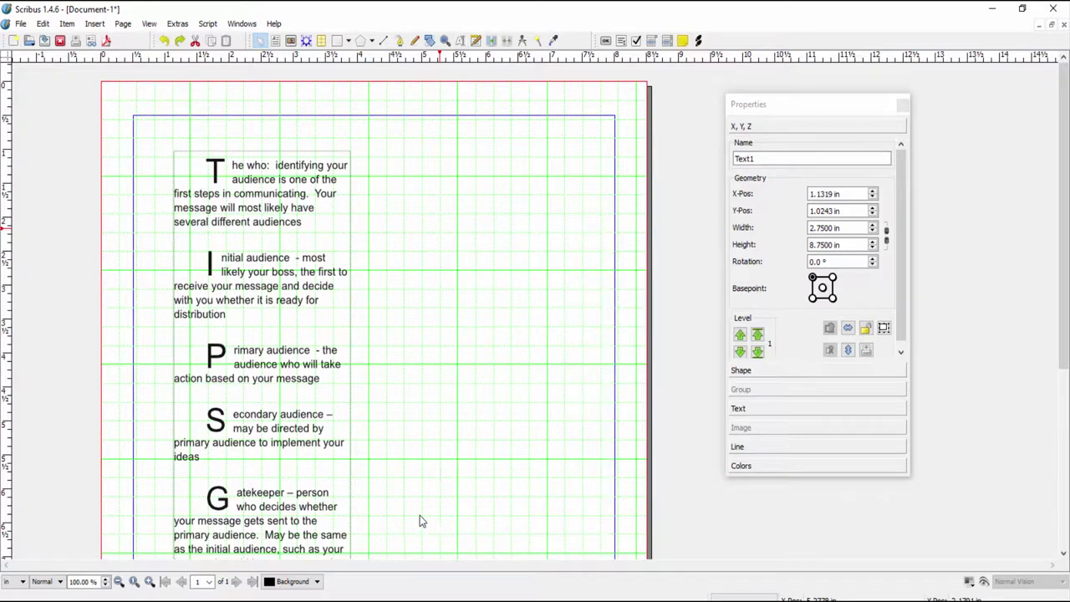
{"action": "left_click", "coordinate": [303, 283]}
{"action": "right_click", "coordinate": [321, 263]}
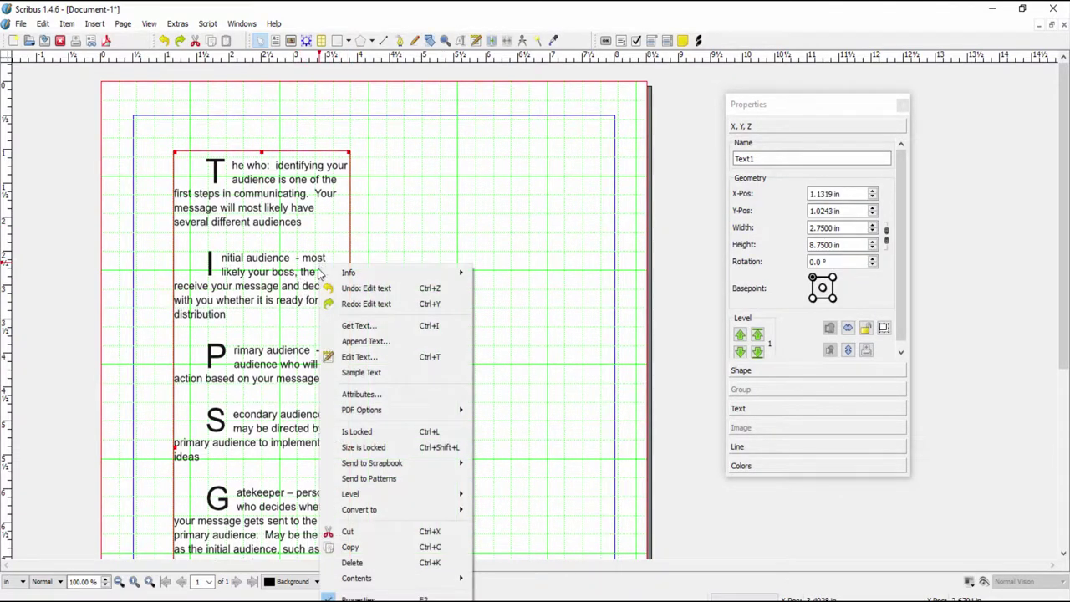
{"action": "left_click", "coordinate": [359, 599]}
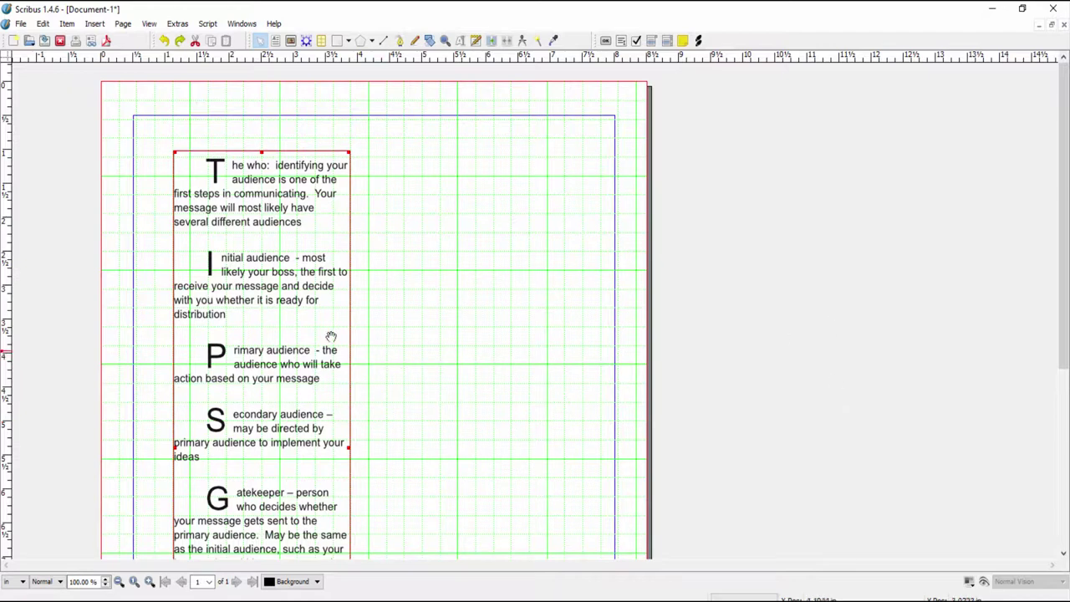
{"action": "right_click", "coordinate": [288, 315]}
{"action": "left_click", "coordinate": [331, 343]}
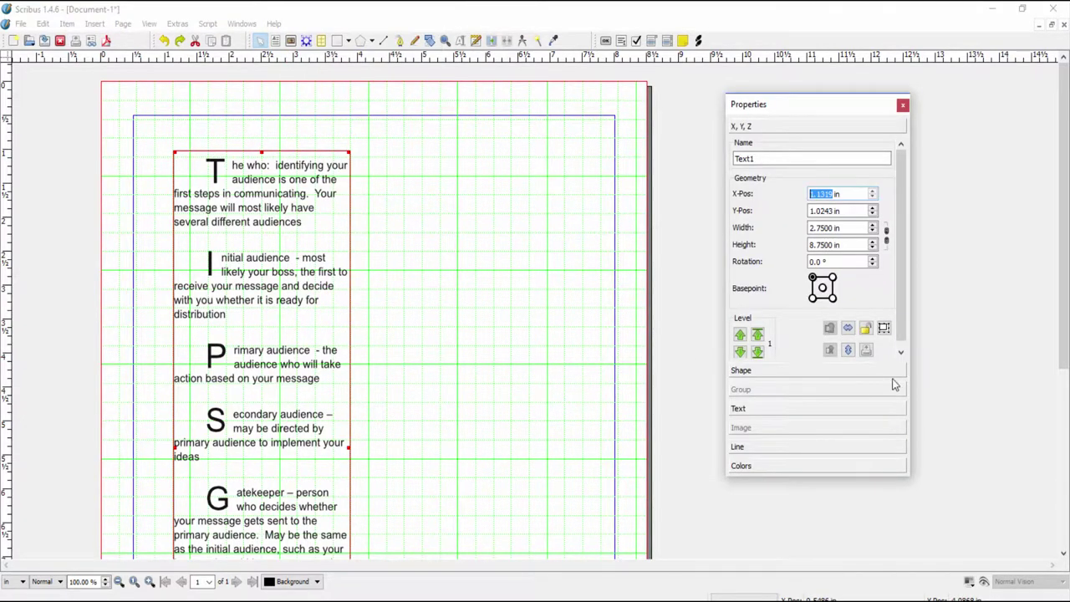
{"action": "left_click", "coordinate": [777, 409]}
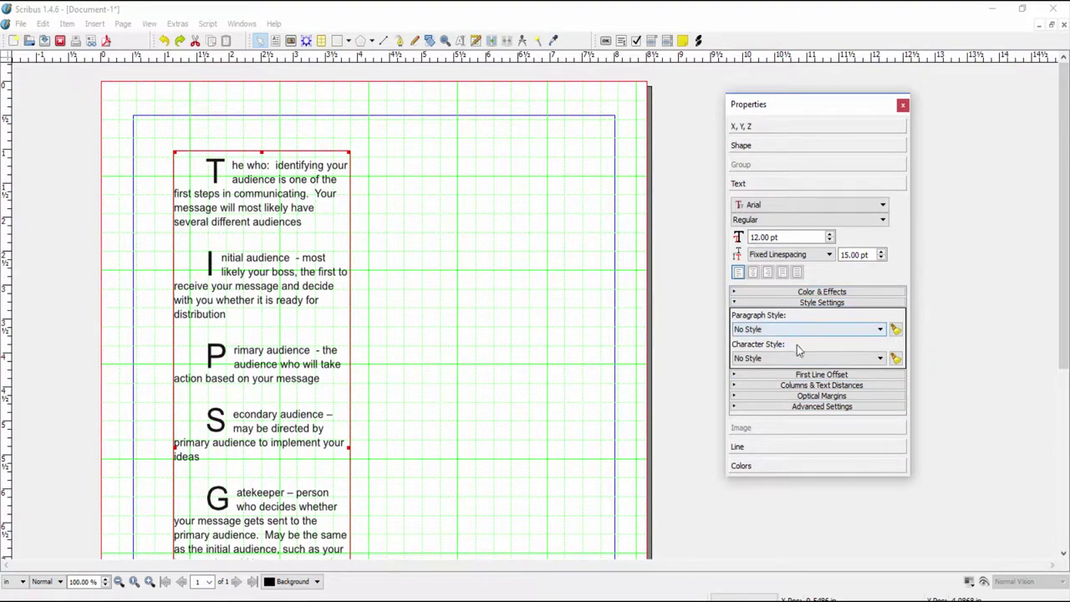
{"action": "left_click", "coordinate": [880, 359]}
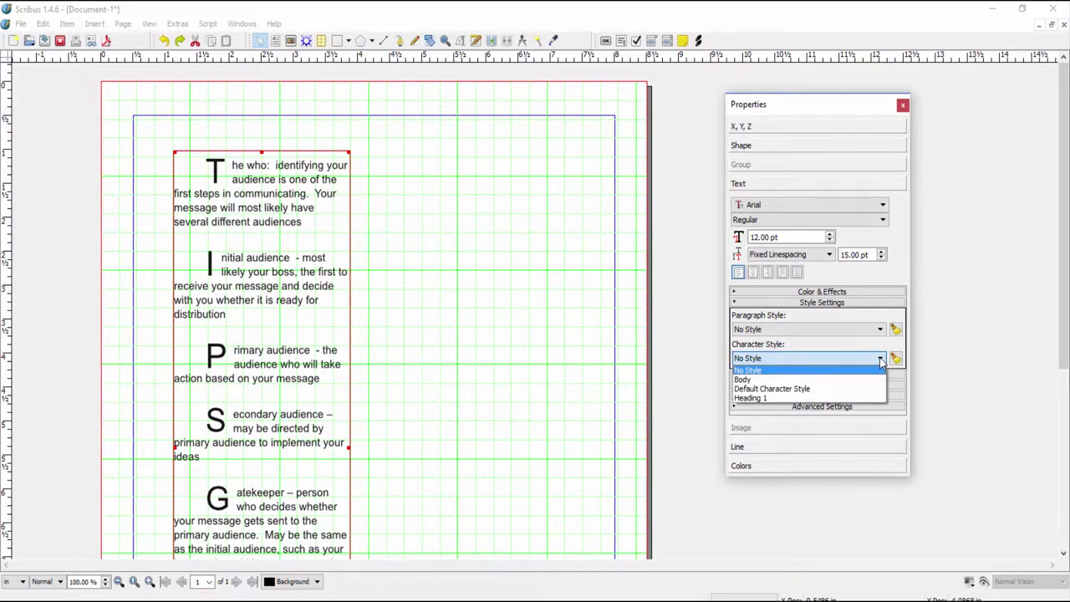
{"action": "left_click", "coordinate": [746, 380]}
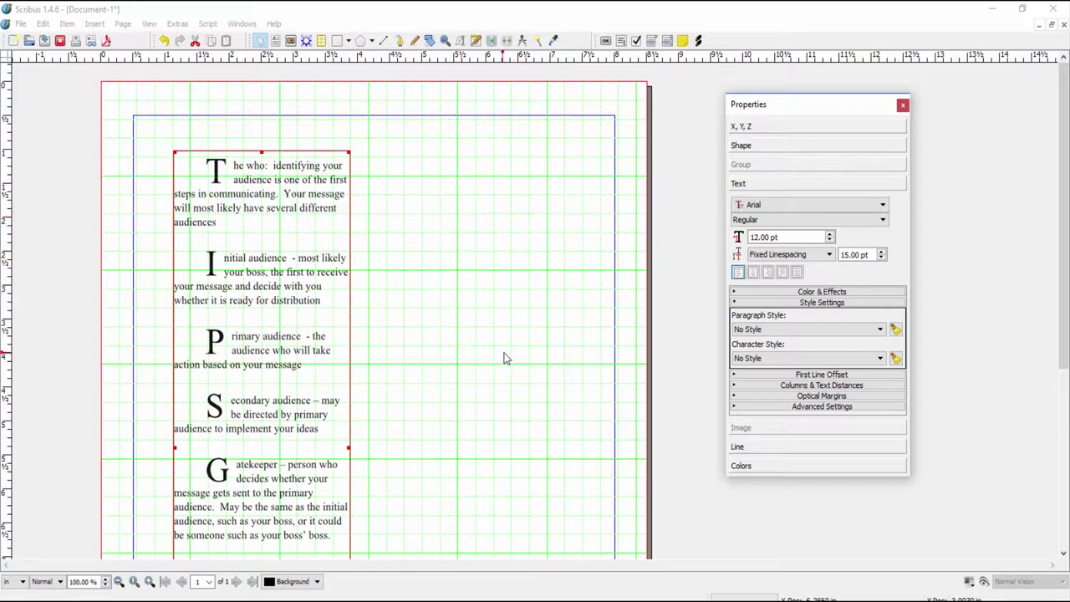
Step: Draw a wide text frame above the body text containing 'The Various Types of Audiences in Business Communication'
{"action": "left_click", "coordinate": [56, 119]}
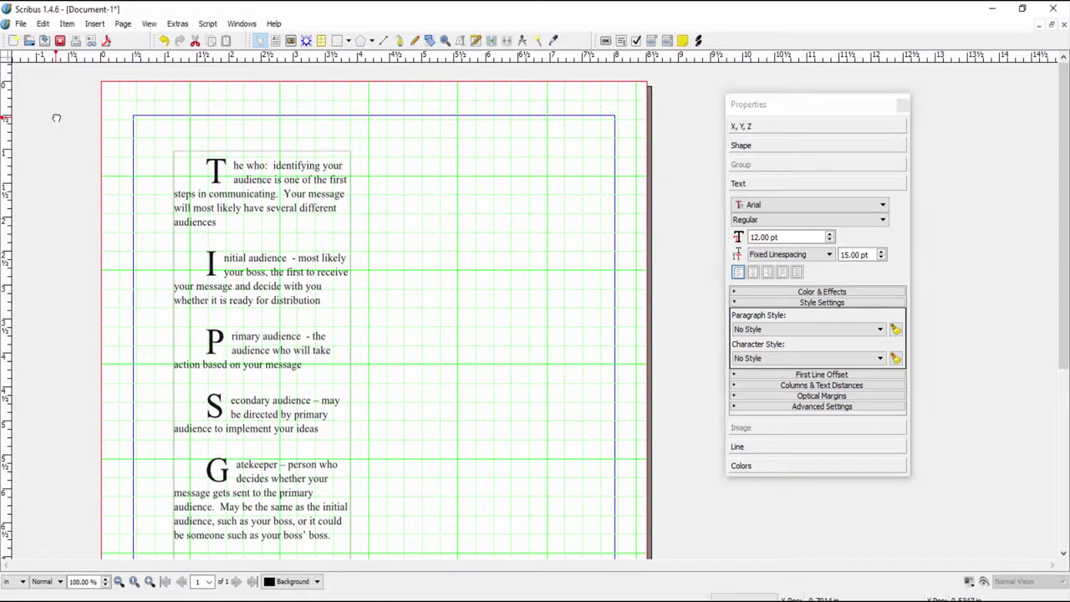
{"action": "left_click", "coordinate": [95, 24]}
{"action": "left_click", "coordinate": [130, 62]}
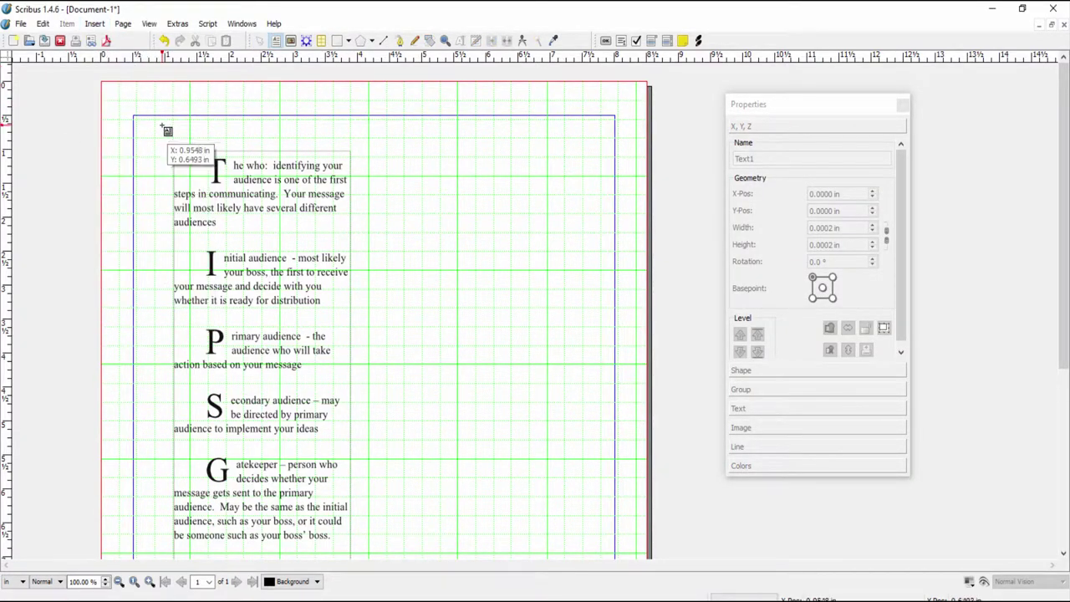
{"action": "left_click_drag", "start_coordinate": [167, 126], "coordinate": [524, 151]}
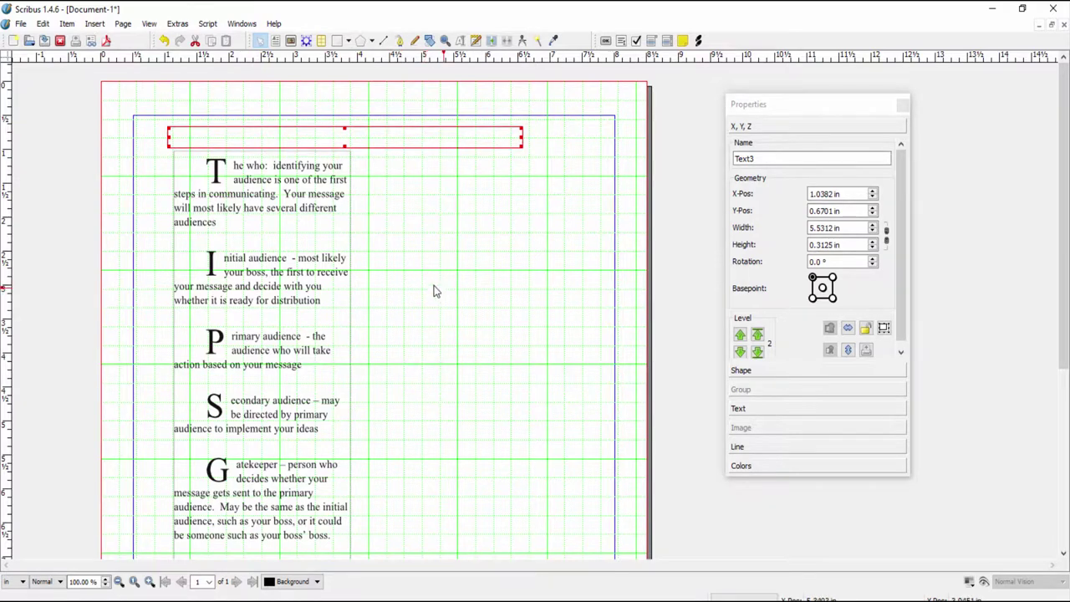
{"action": "double_click", "coordinate": [211, 141]}
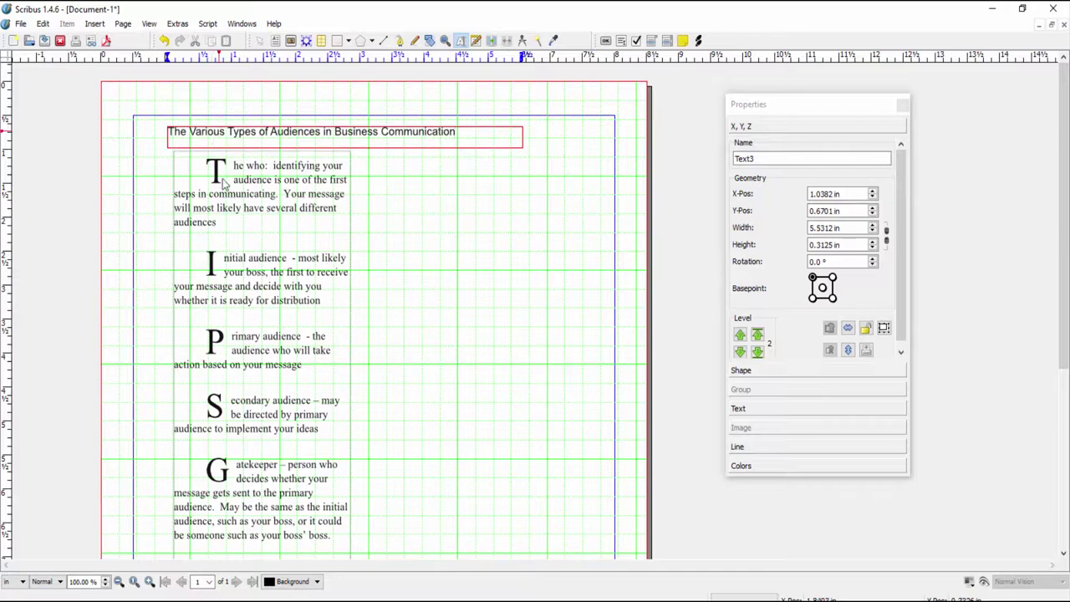
{"action": "left_click", "coordinate": [522, 151]}
{"action": "double_click", "coordinate": [522, 147]}
{"action": "left_click", "coordinate": [518, 220]}
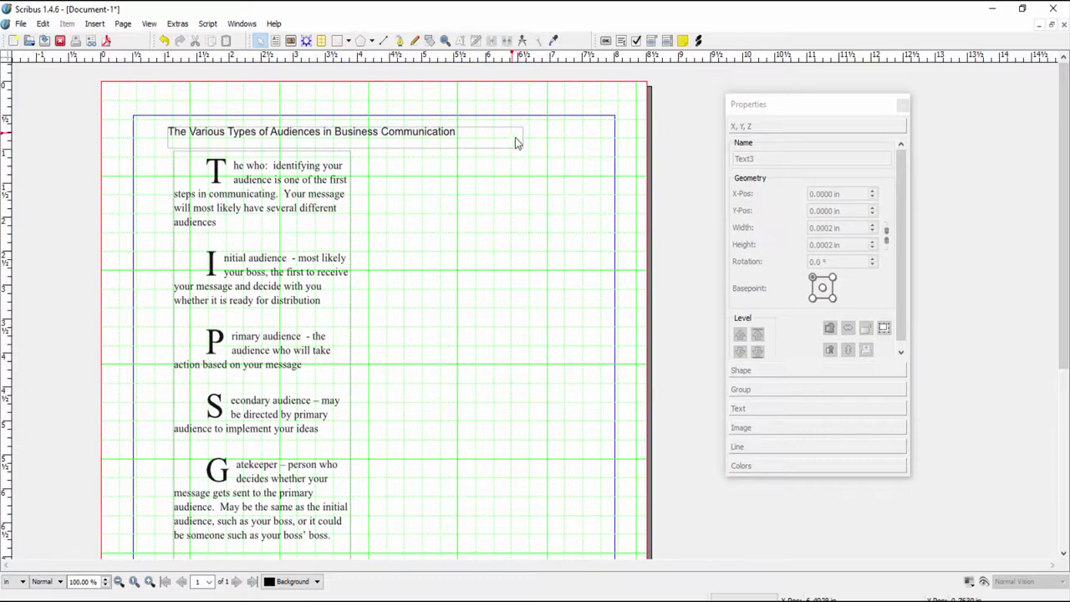
{"action": "left_click", "coordinate": [514, 141]}
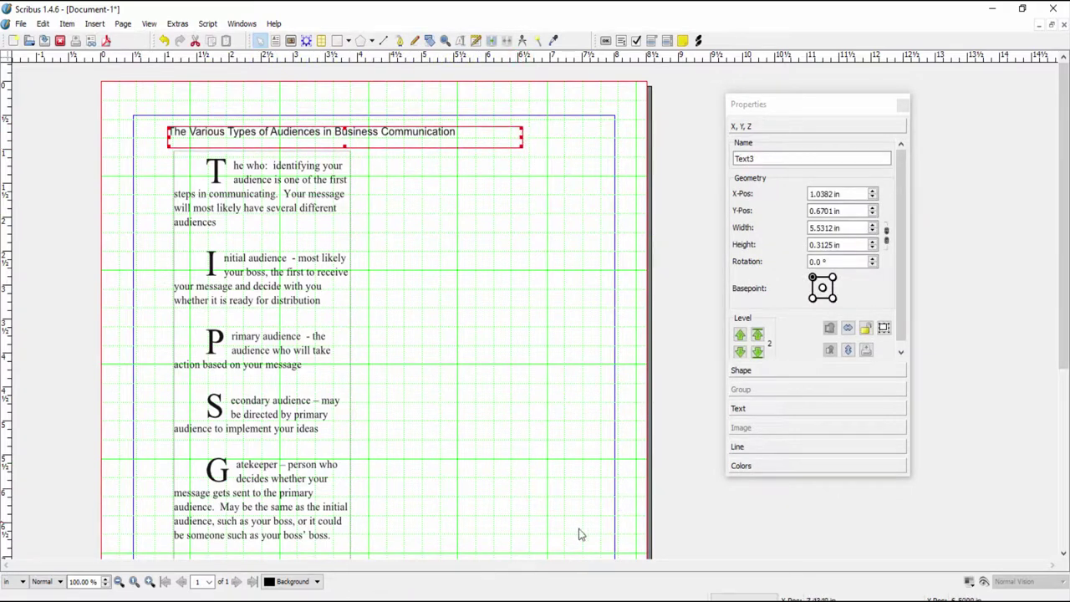
Step: Set the title frame's character style to Heading 1
{"action": "left_click", "coordinate": [769, 408]}
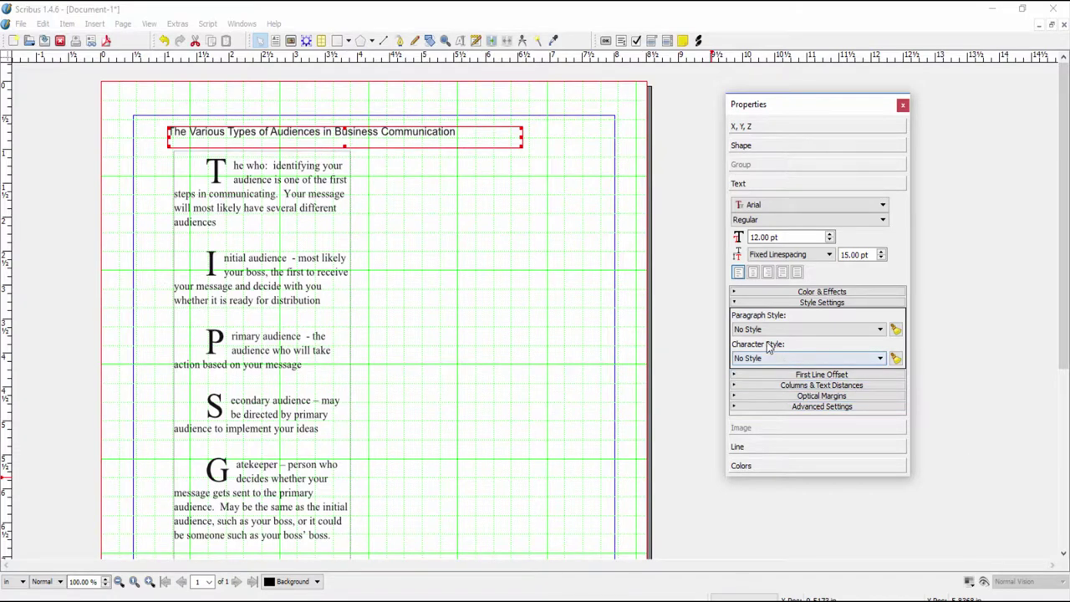
{"action": "left_click", "coordinate": [880, 360]}
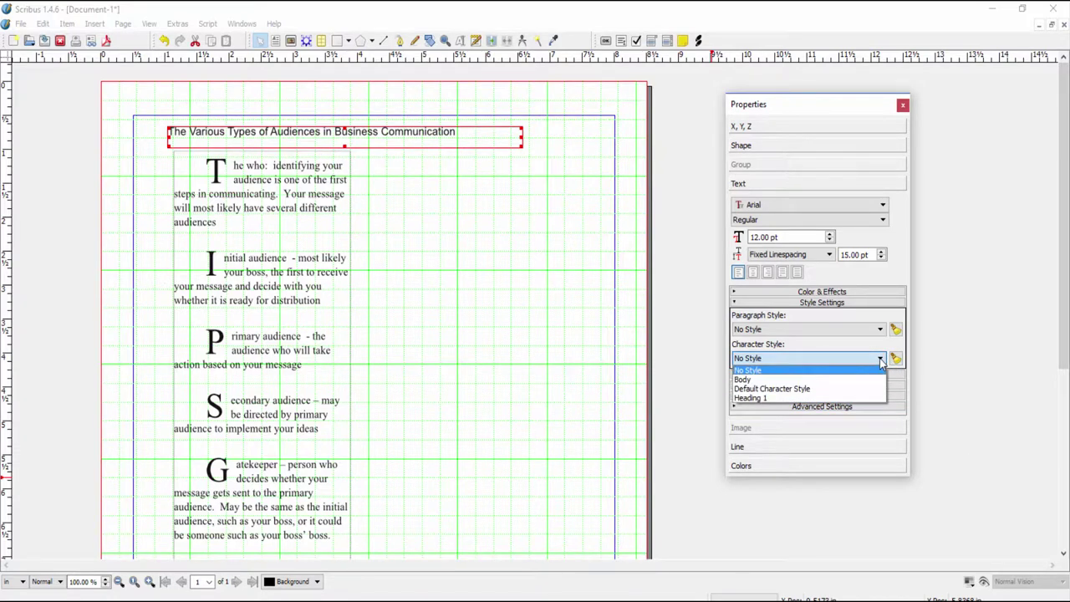
{"action": "left_click", "coordinate": [771, 399]}
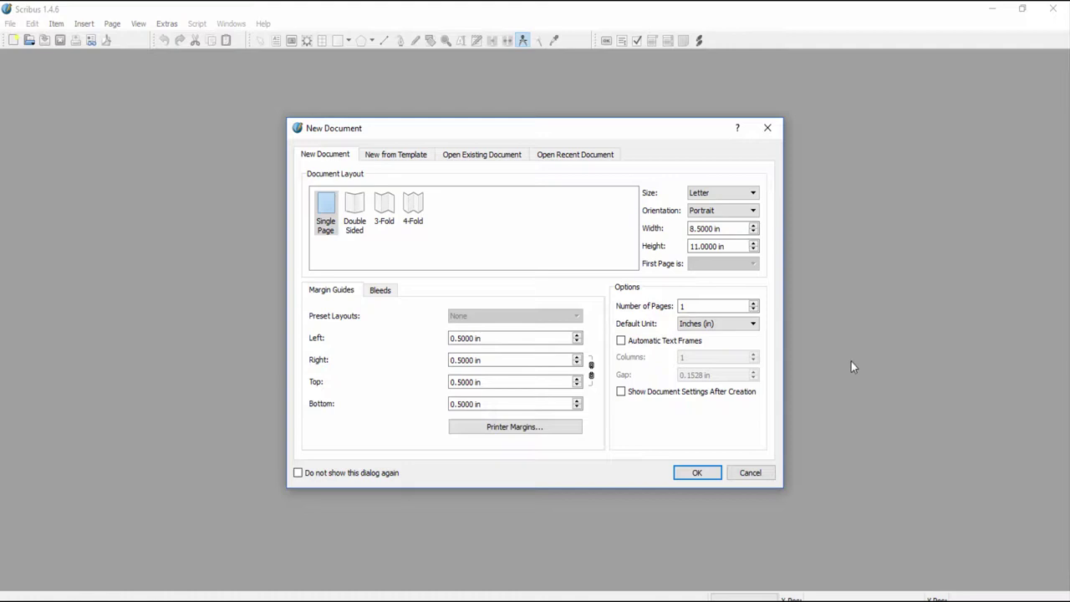
Step: Create the blank Letter-size document and open the Style Manager
{"action": "left_click", "coordinate": [708, 472]}
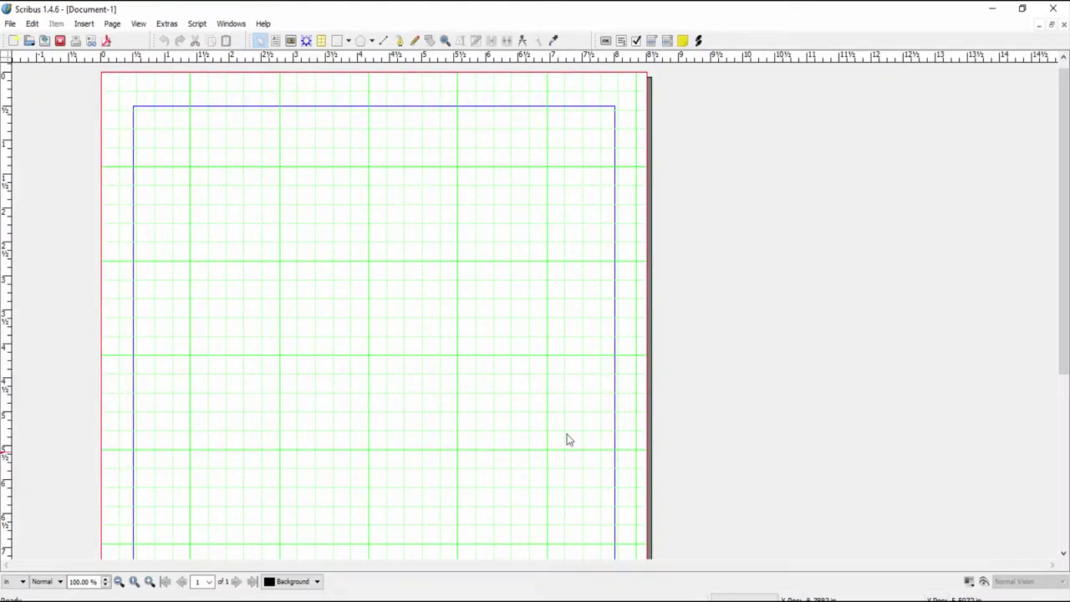
{"action": "left_click", "coordinate": [32, 24]}
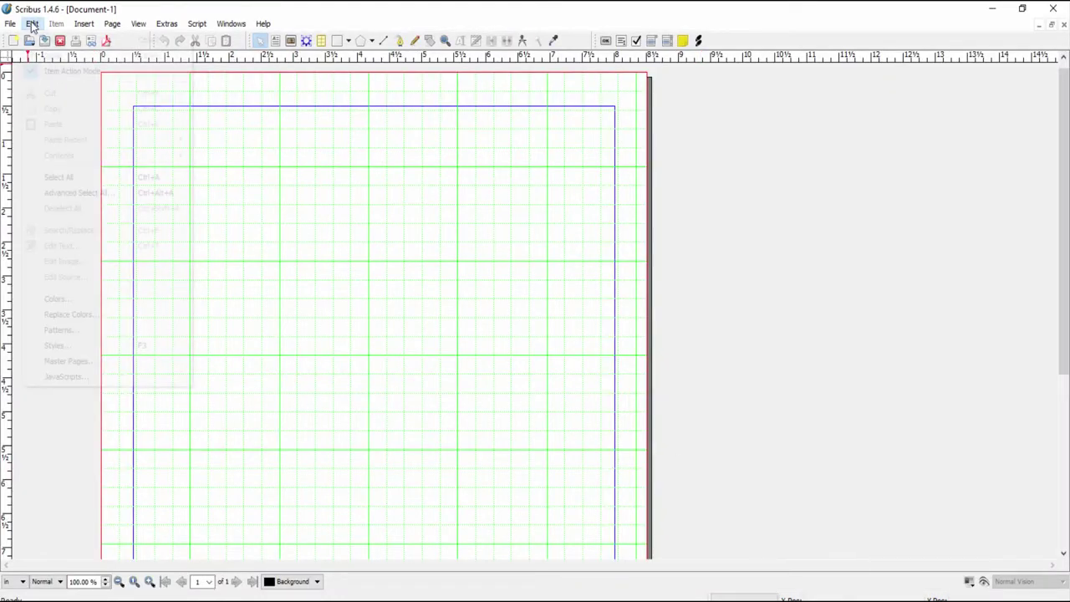
{"action": "left_click", "coordinate": [69, 347]}
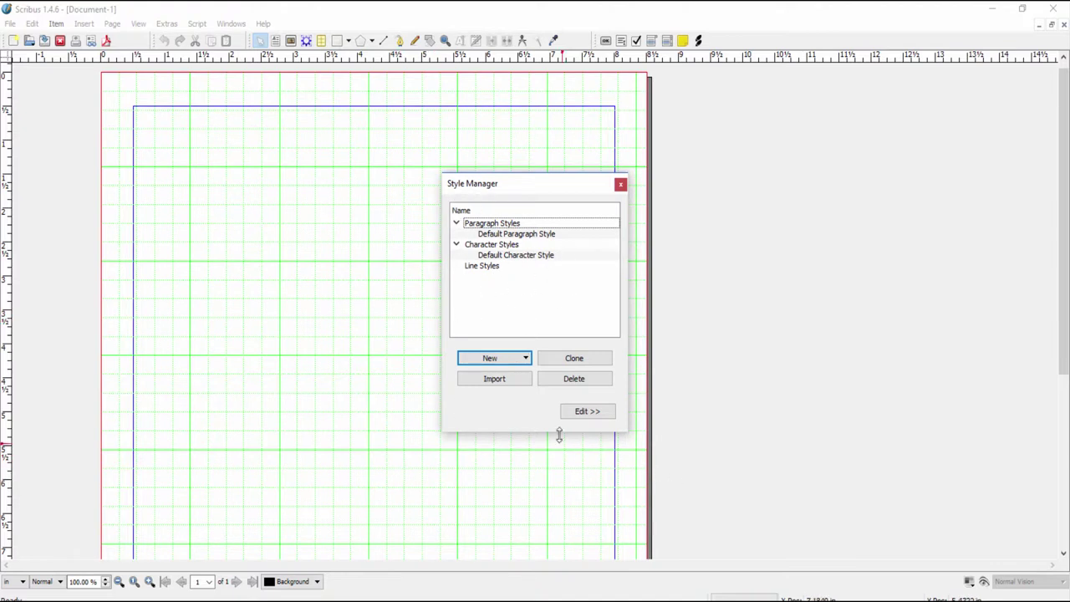
Step: Import styles from Working with Sytles.sla, excluding the default character and paragraph styles
{"action": "left_click", "coordinate": [493, 379]}
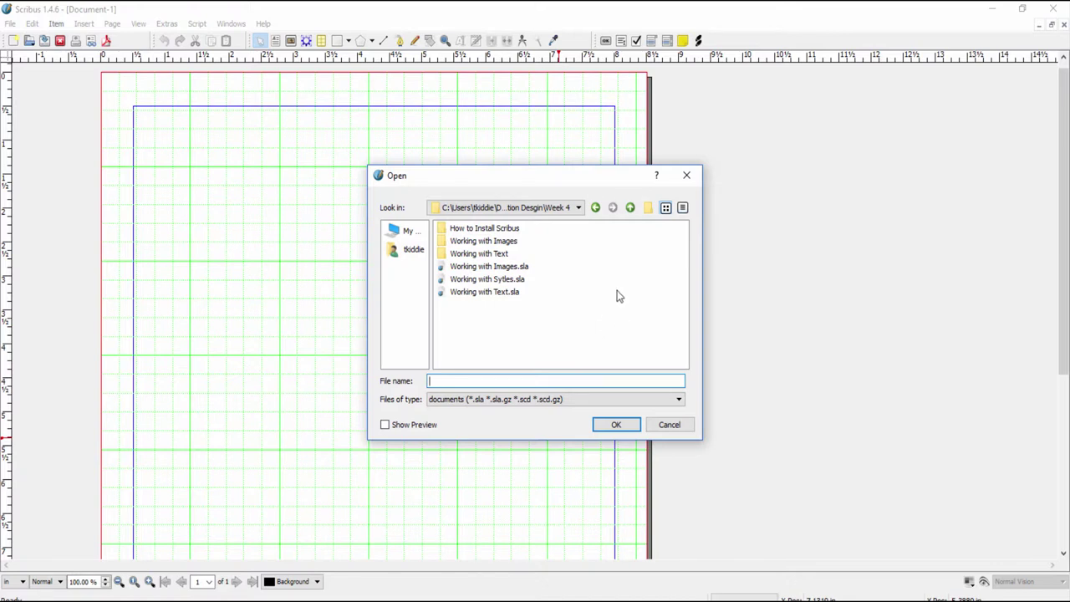
{"action": "left_click", "coordinate": [499, 283]}
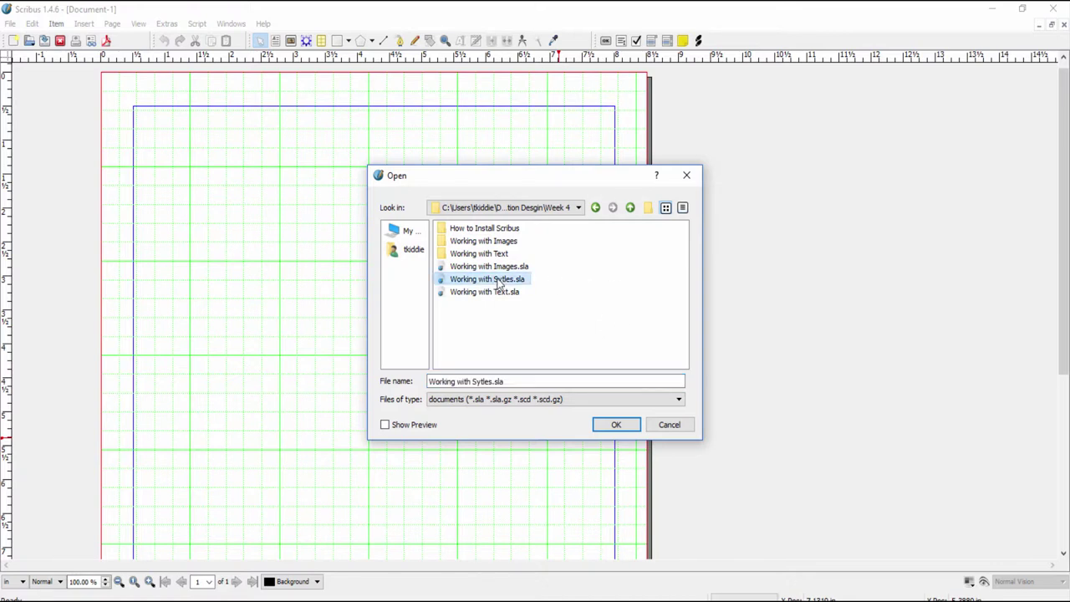
{"action": "left_click", "coordinate": [617, 425]}
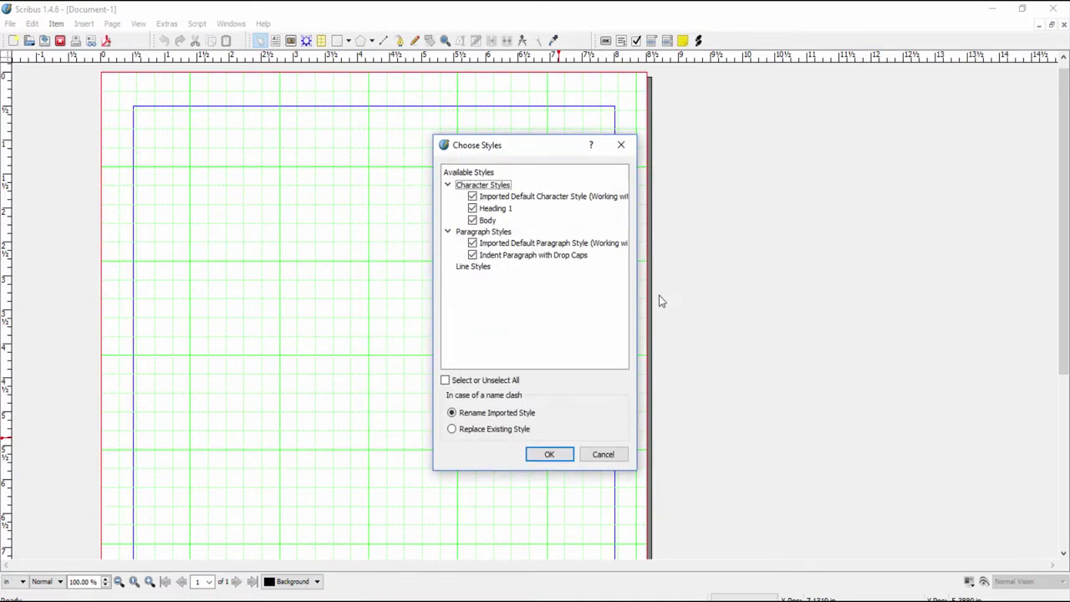
{"action": "left_click", "coordinate": [472, 196]}
{"action": "left_click", "coordinate": [473, 243]}
{"action": "left_click", "coordinate": [547, 454]}
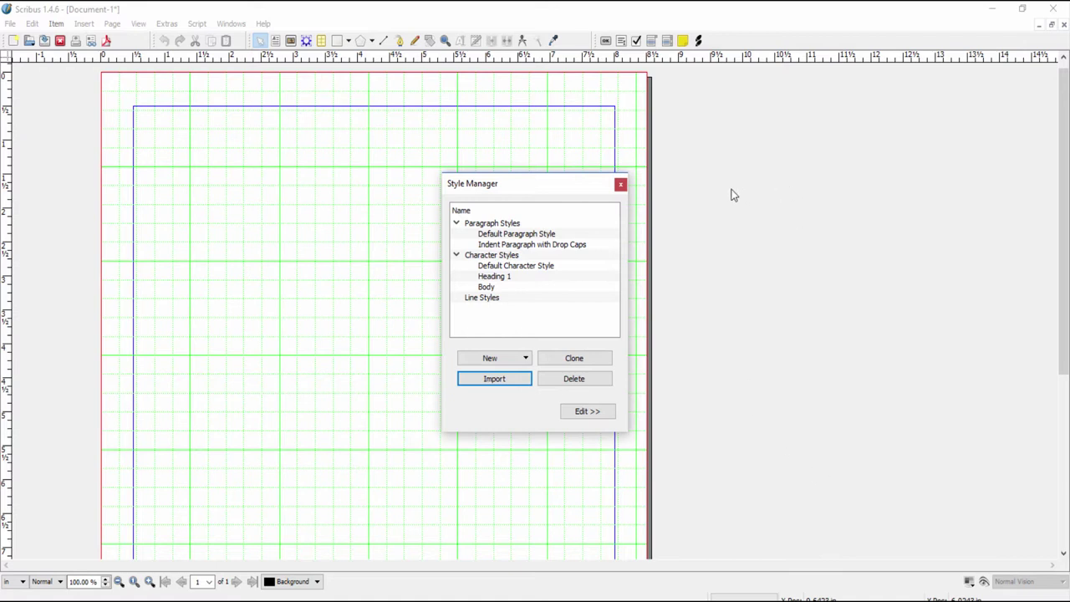
Step: Close the Style Manager to reveal the blank new page
{"action": "left_click", "coordinate": [621, 185]}
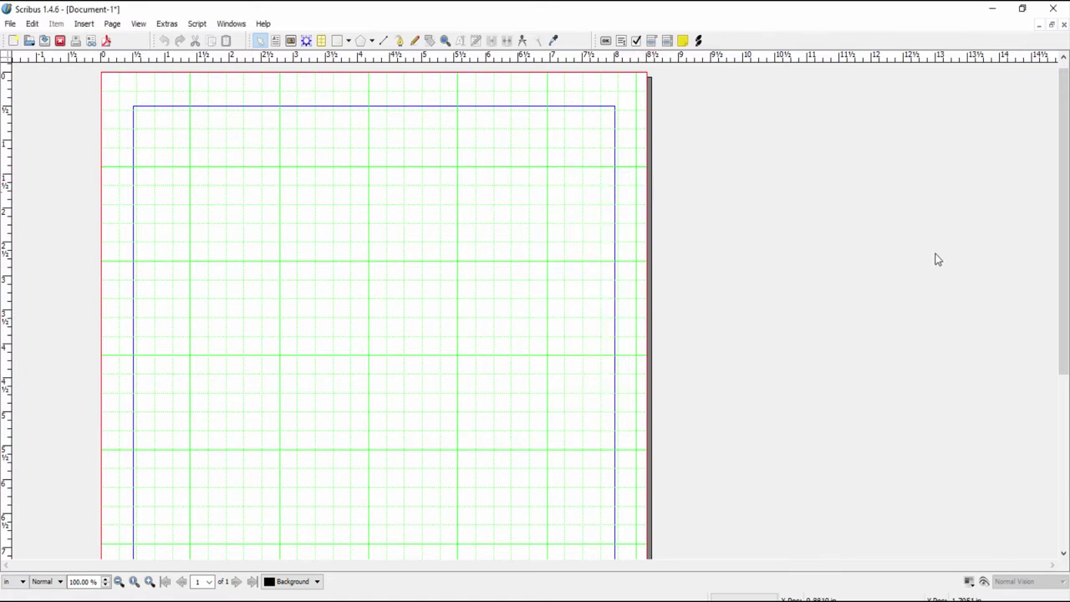